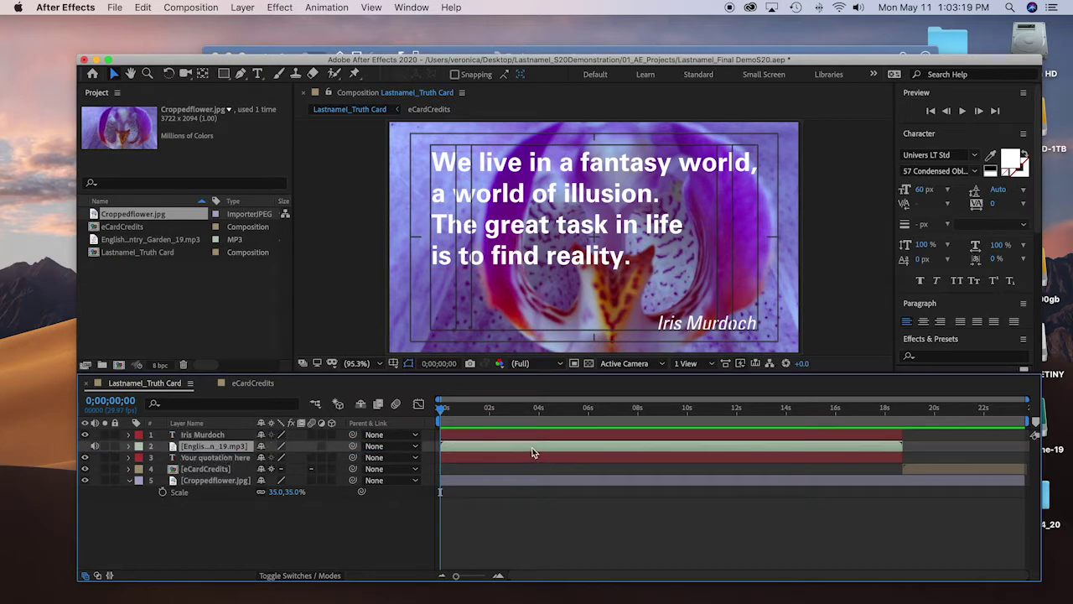
Reveal the audio waveform of the MP3 layer and enlarge the timeline area to make room for it
{"action": "key", "text": "l"}
{"action": "key", "text": "l"}
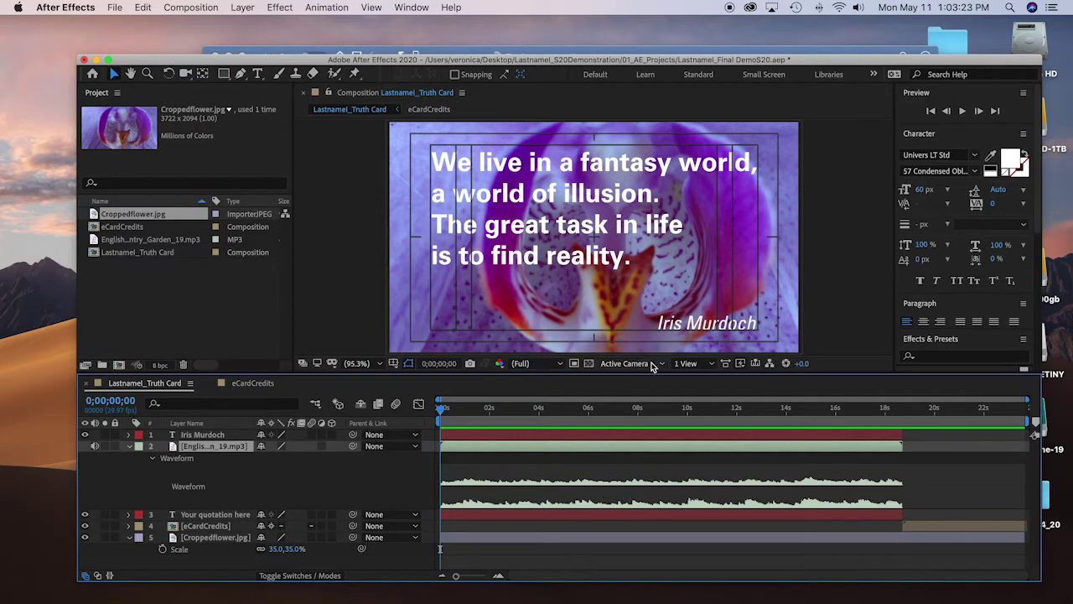
{"action": "left_click_drag", "start_coordinate": [652, 374], "coordinate": [657, 299]}
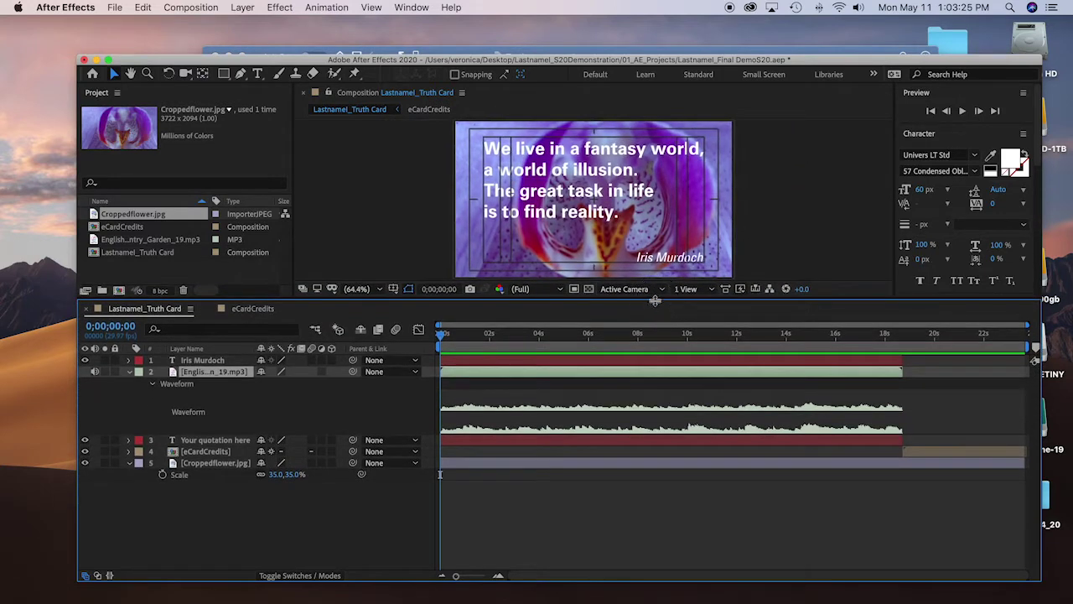
{"action": "left_click_drag", "start_coordinate": [442, 335], "coordinate": [440, 377]}
Expand the "Your quotation here" text layer and add a Position text animator to it
{"action": "left_click", "coordinate": [215, 442]}
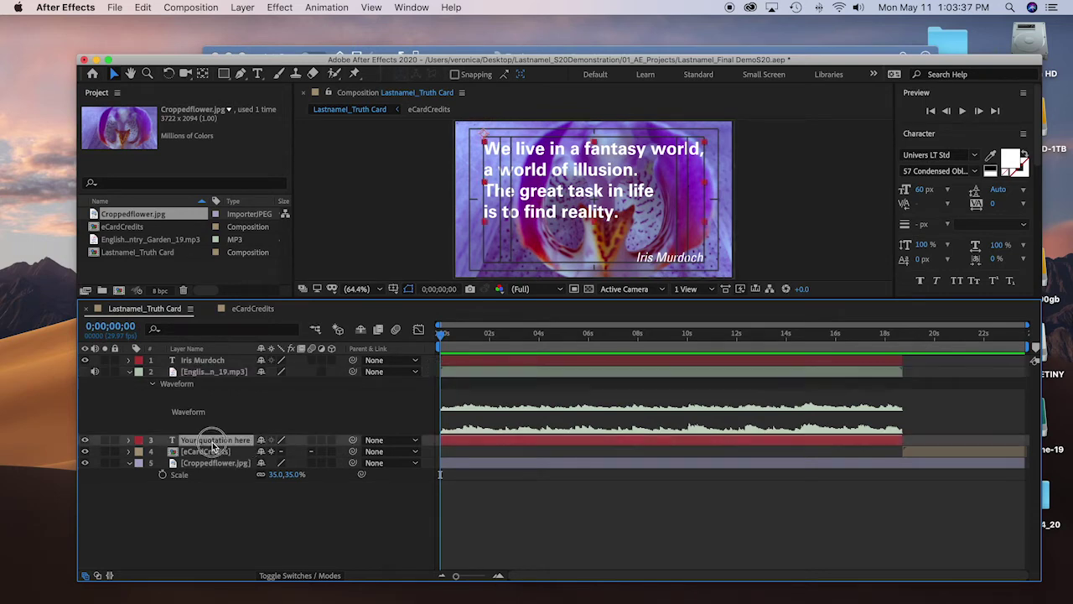
{"action": "left_click", "coordinate": [128, 441]}
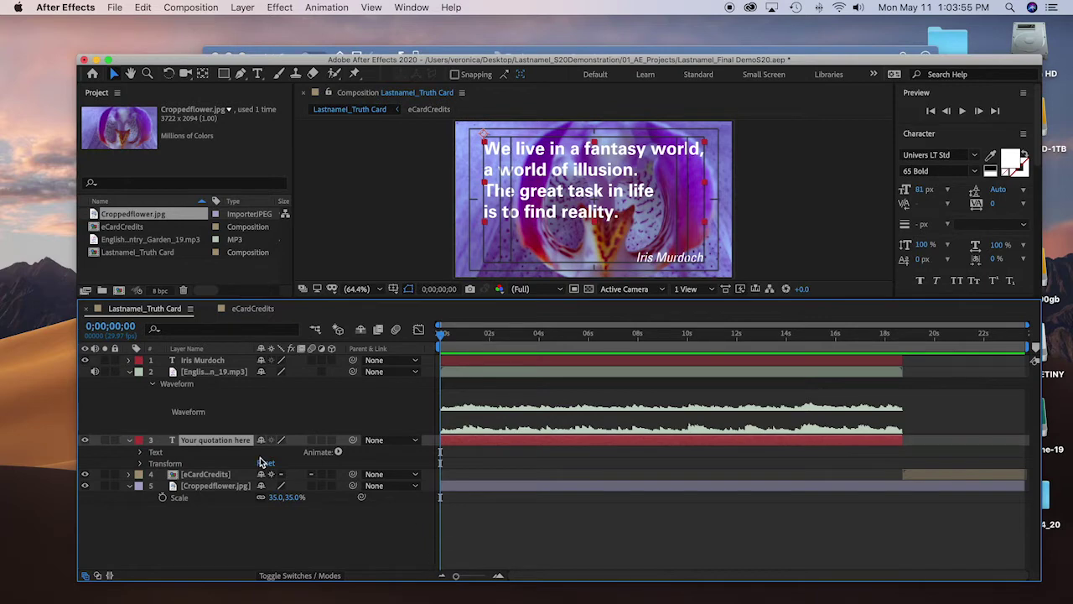
{"action": "left_click", "coordinate": [339, 452]}
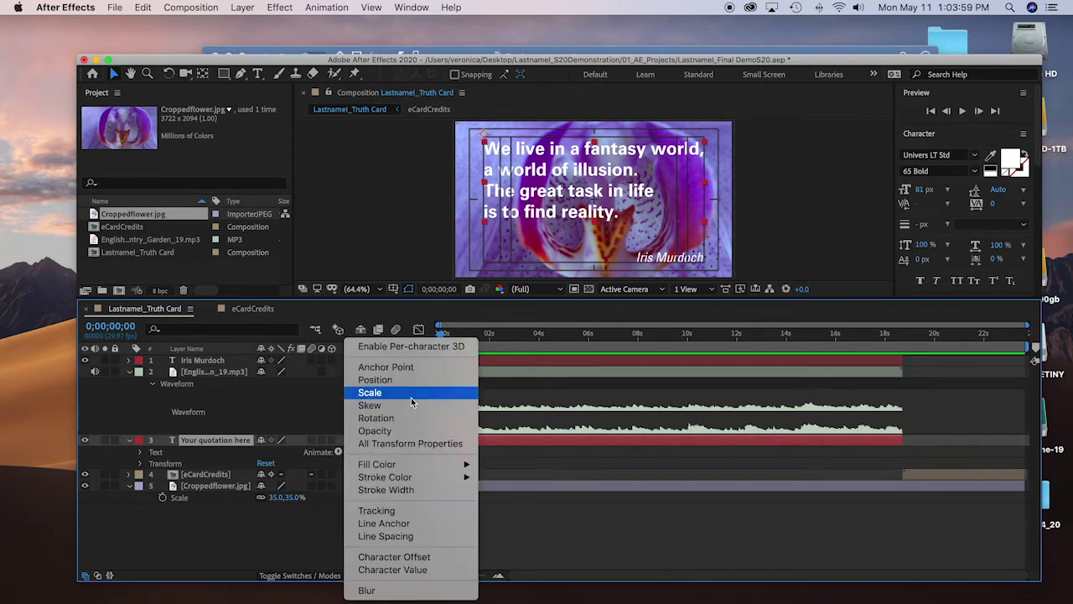
{"action": "left_click", "coordinate": [375, 382]}
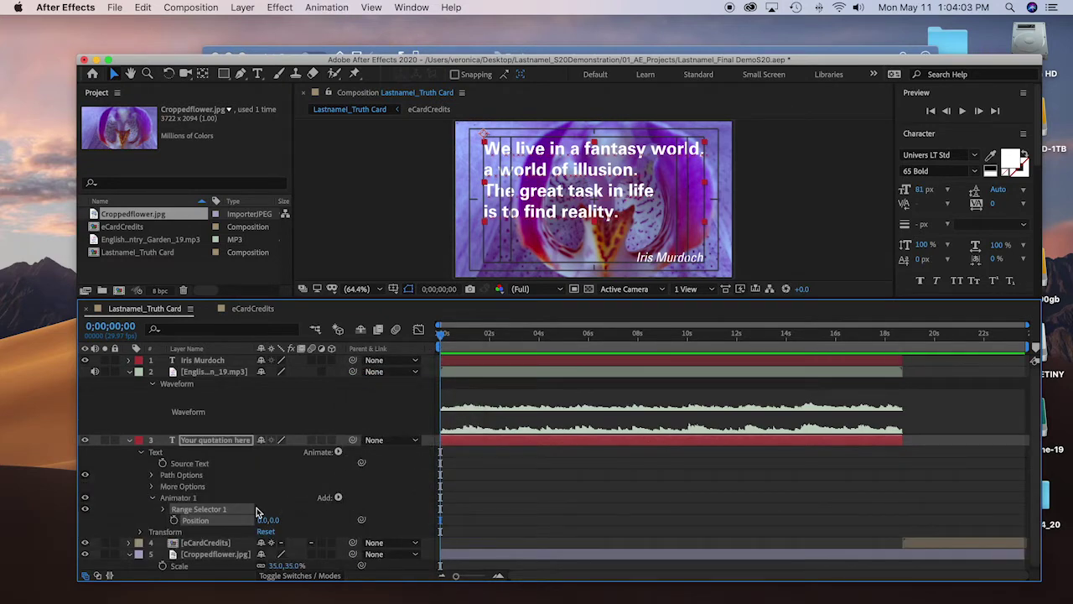
Add the Blur and Opacity properties to Animator 1 of the quotation layer
{"action": "left_click", "coordinate": [338, 497]}
{"action": "mouse_move", "coordinate": [339, 500]}
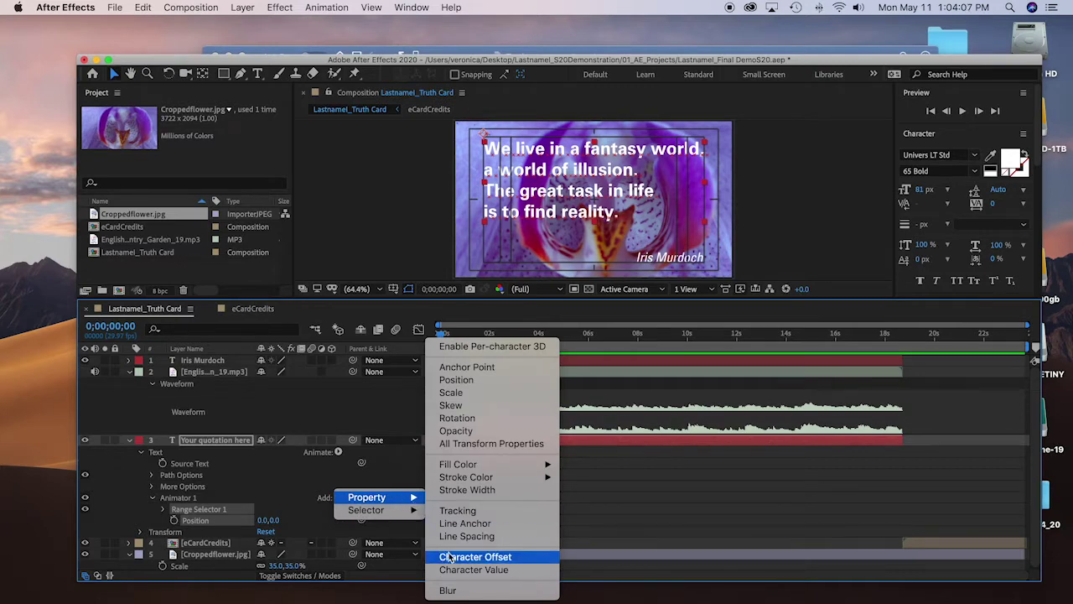
{"action": "left_click", "coordinate": [449, 591]}
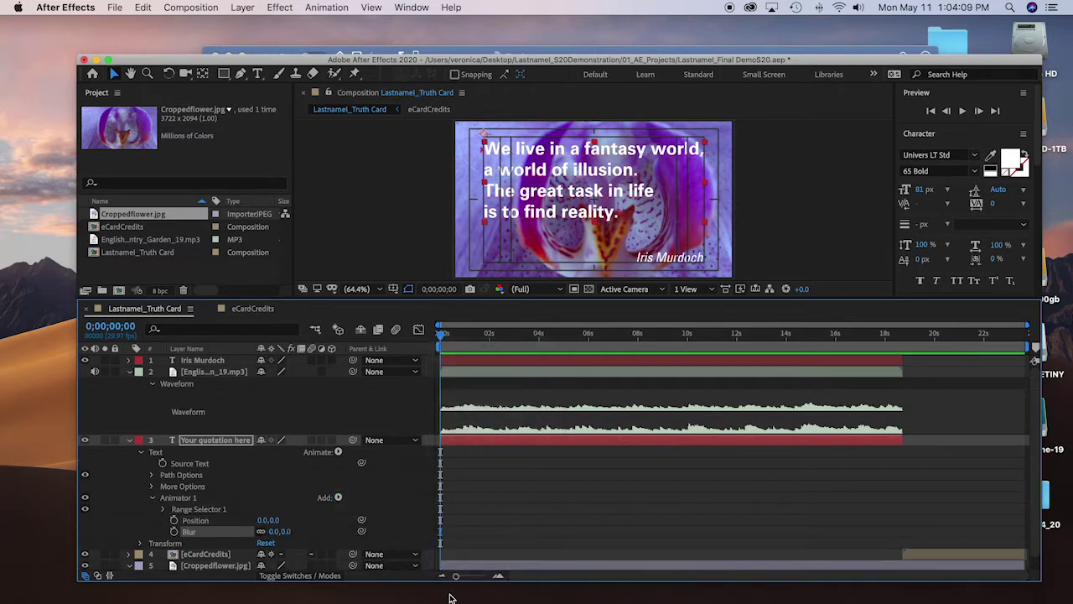
{"action": "left_click", "coordinate": [338, 497]}
{"action": "mouse_move", "coordinate": [339, 502]}
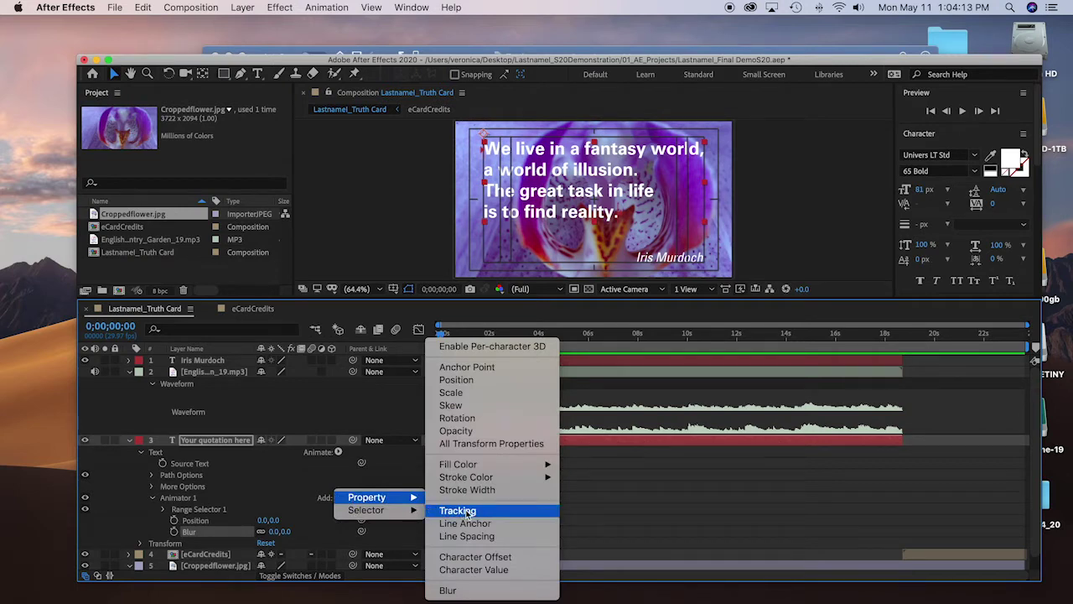
{"action": "left_click", "coordinate": [466, 433]}
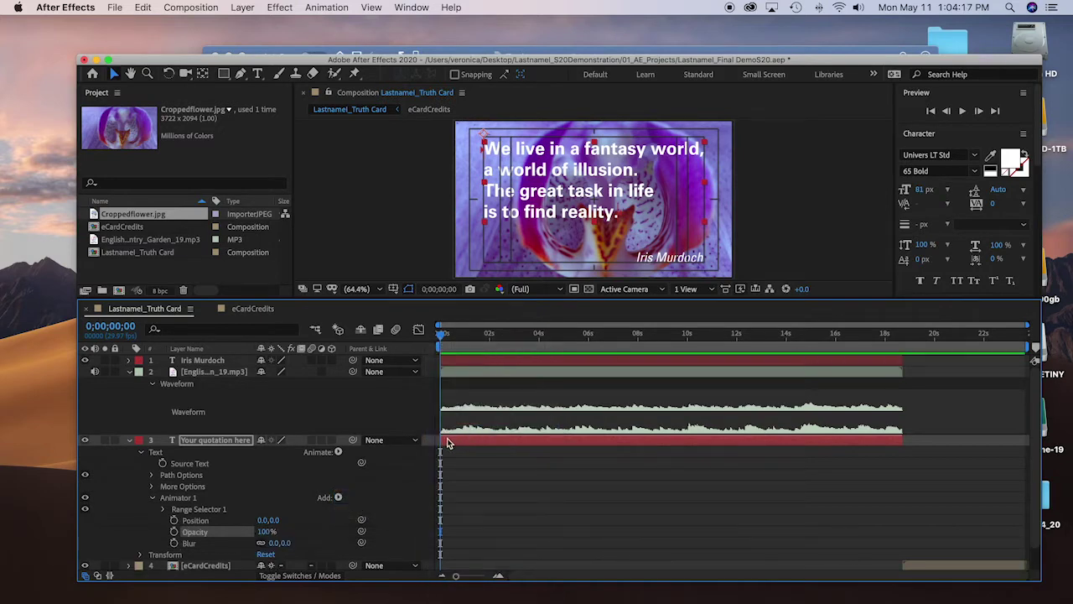
Base Range Selector 1 on Words with Index units and enable keyframing of its Start value at 0;00;00;00
{"action": "left_click", "coordinate": [499, 290]}
{"action": "left_click_drag", "start_coordinate": [499, 290], "coordinate": [501, 253]}
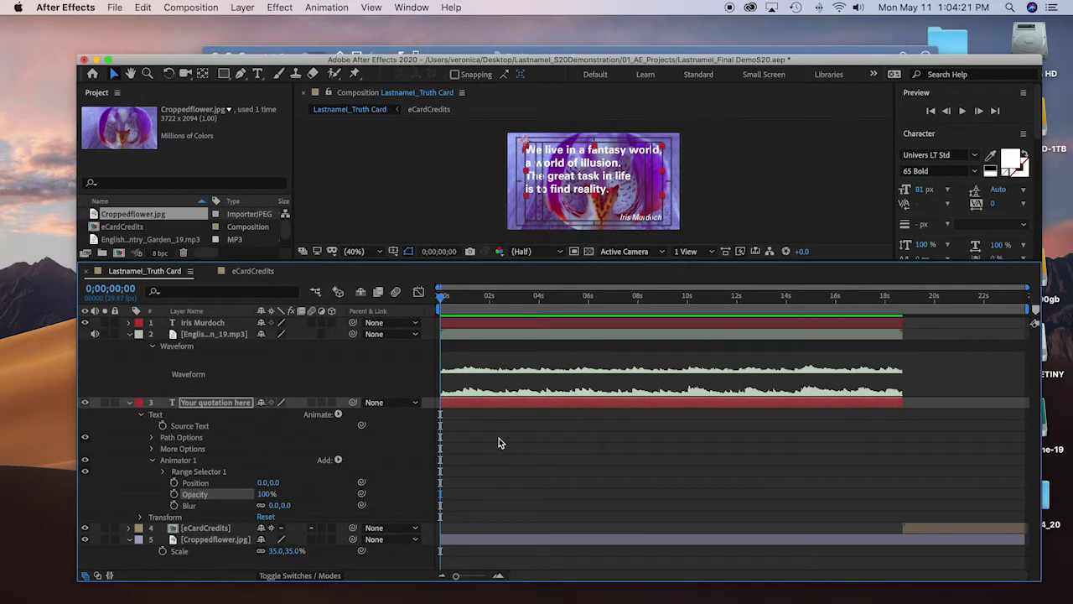
{"action": "left_click", "coordinate": [166, 475]}
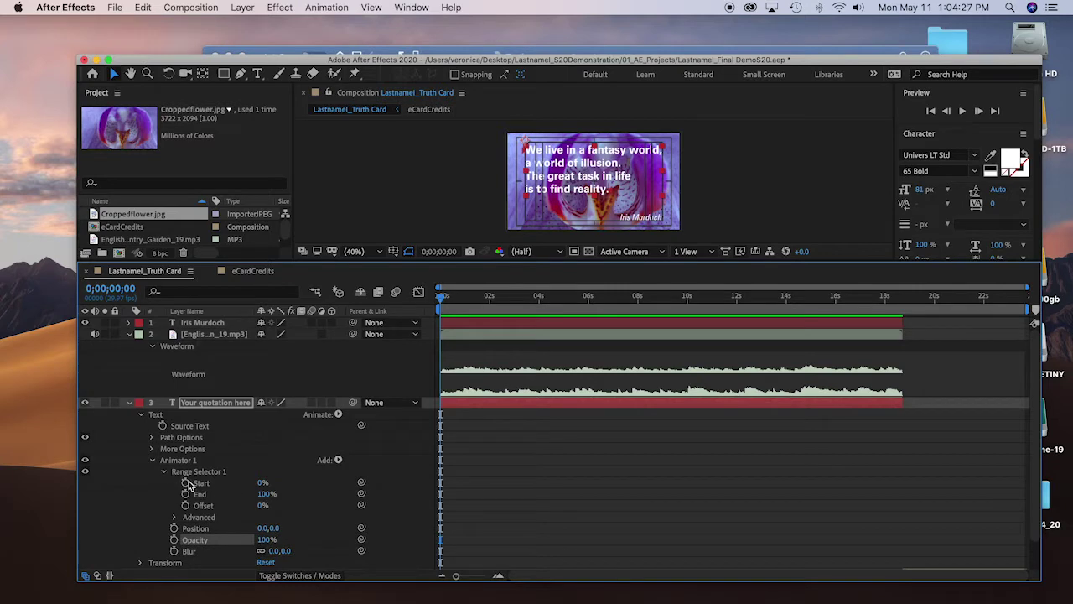
{"action": "left_click", "coordinate": [175, 518]}
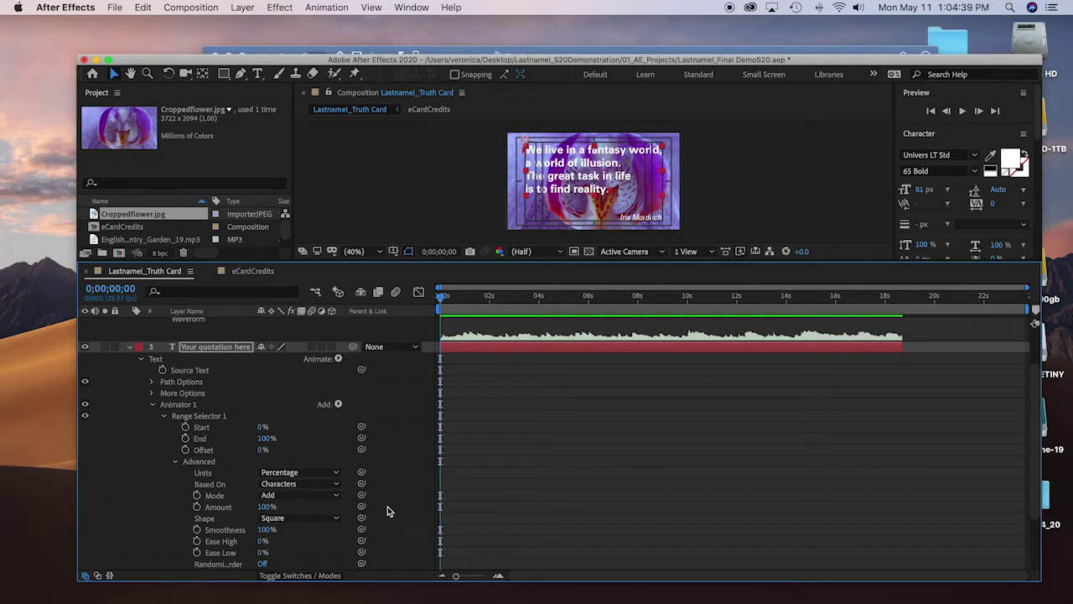
{"action": "left_click", "coordinate": [313, 484]}
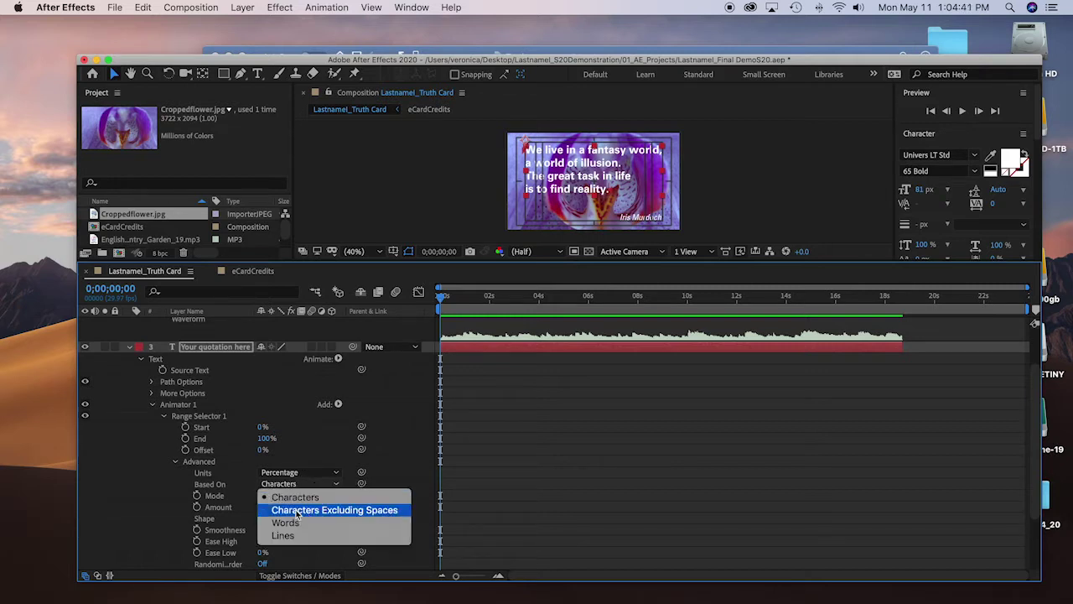
{"action": "left_click", "coordinate": [292, 522]}
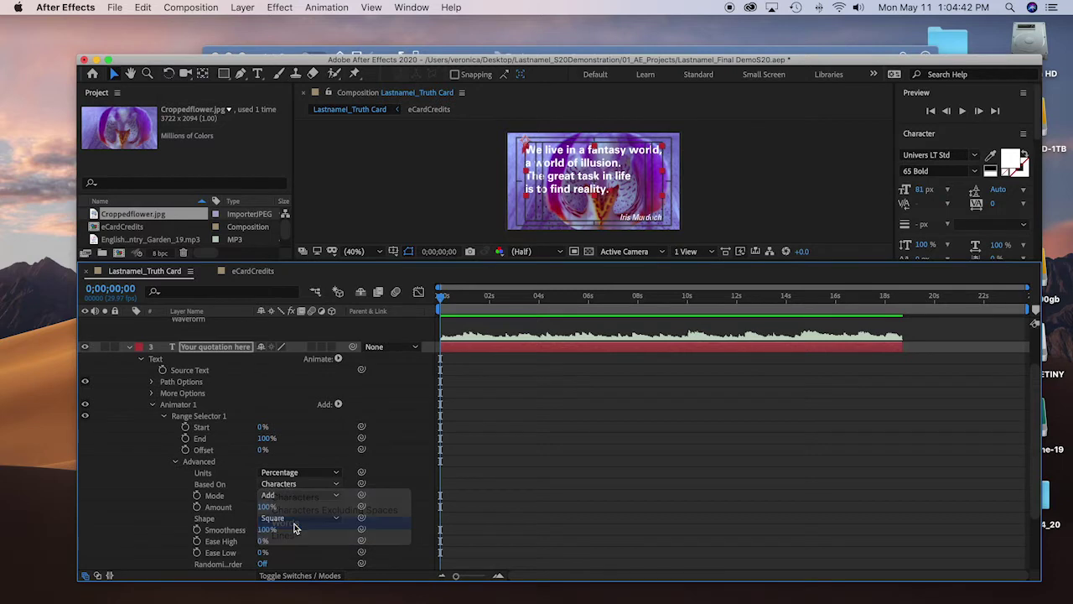
{"action": "left_click", "coordinate": [314, 473]}
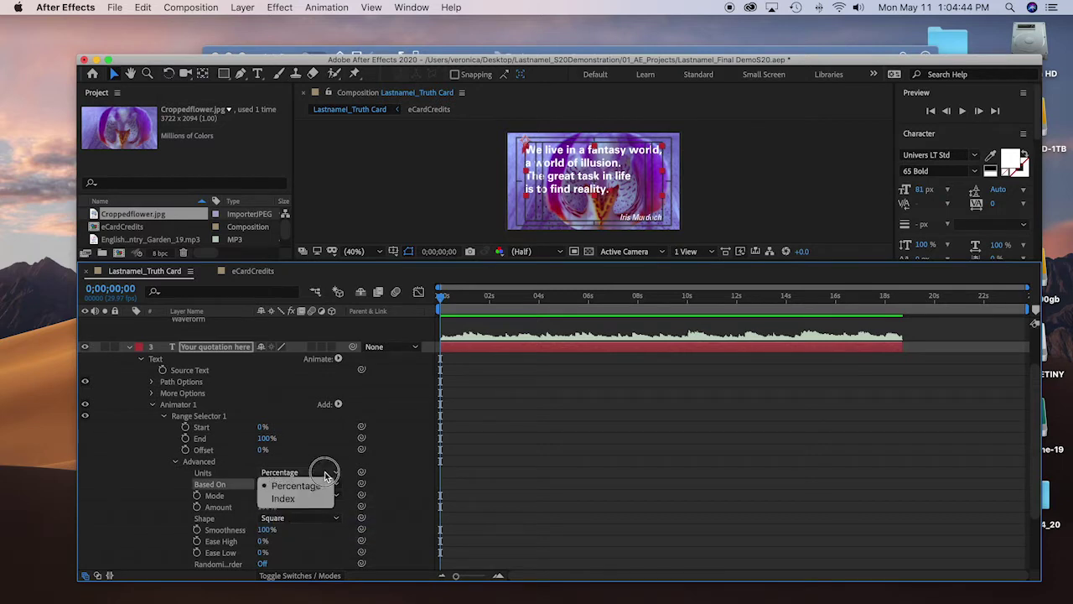
{"action": "left_click", "coordinate": [292, 502]}
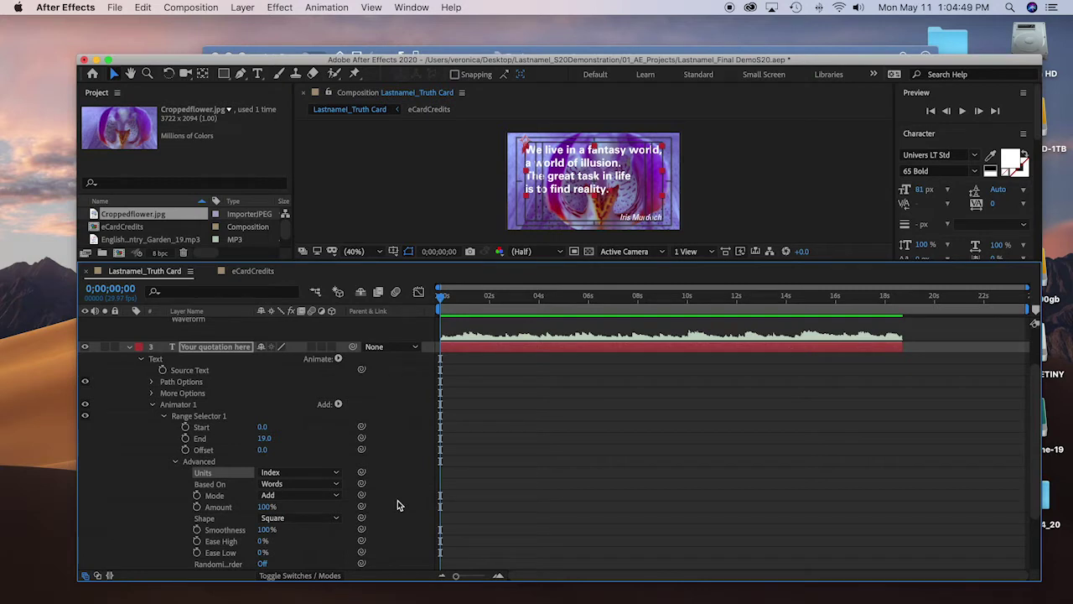
{"action": "left_click", "coordinate": [185, 426]}
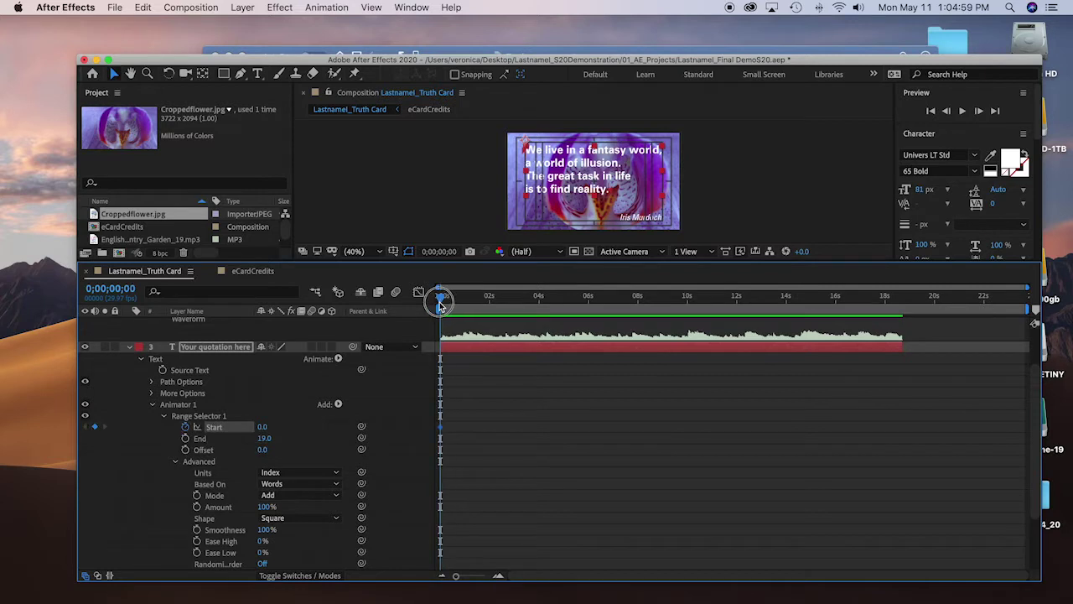
Set Animator 1's opacity to 0% and its blur to 75
{"action": "scroll", "coordinate": [288, 435], "scroll_direction": "down", "scroll_amount": 3}
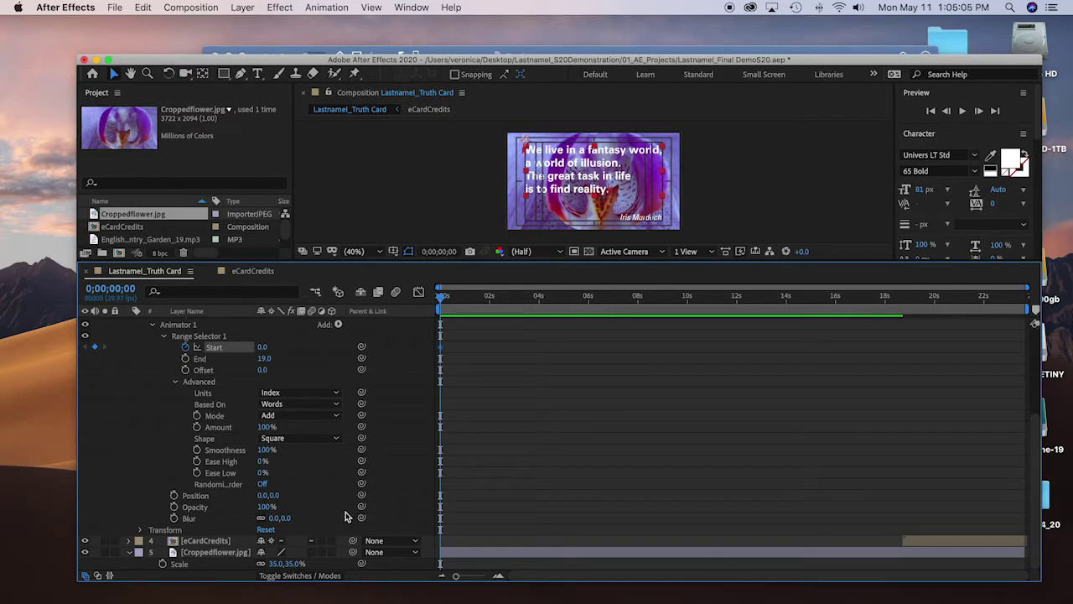
{"action": "left_click", "coordinate": [265, 508]}
{"action": "type", "text": "0"}
{"action": "key", "text": "Tab"}
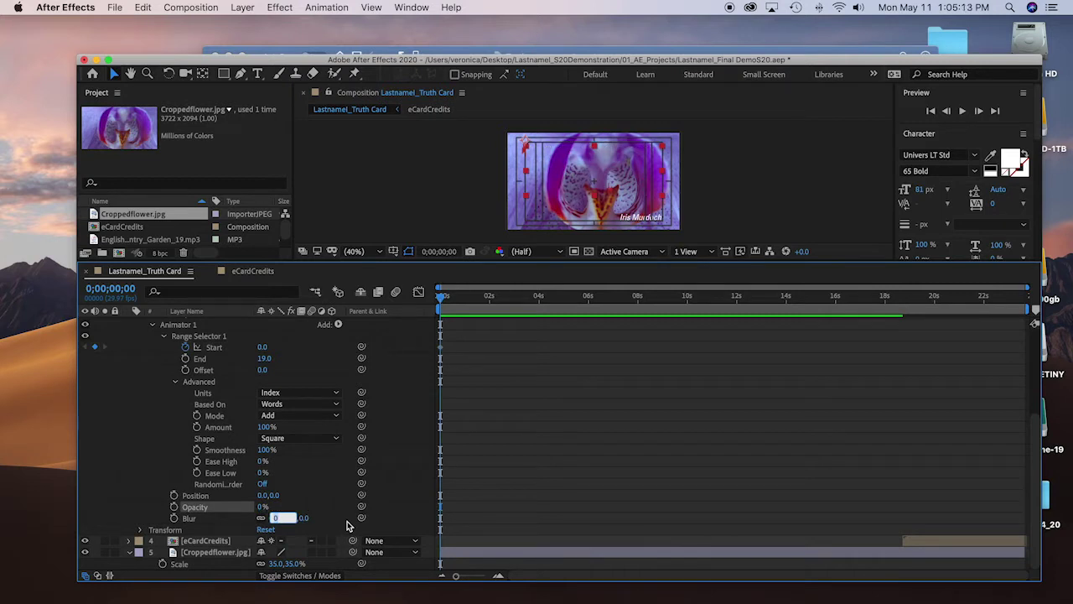
{"action": "type", "text": "75"}
{"action": "left_click", "coordinate": [396, 513]}
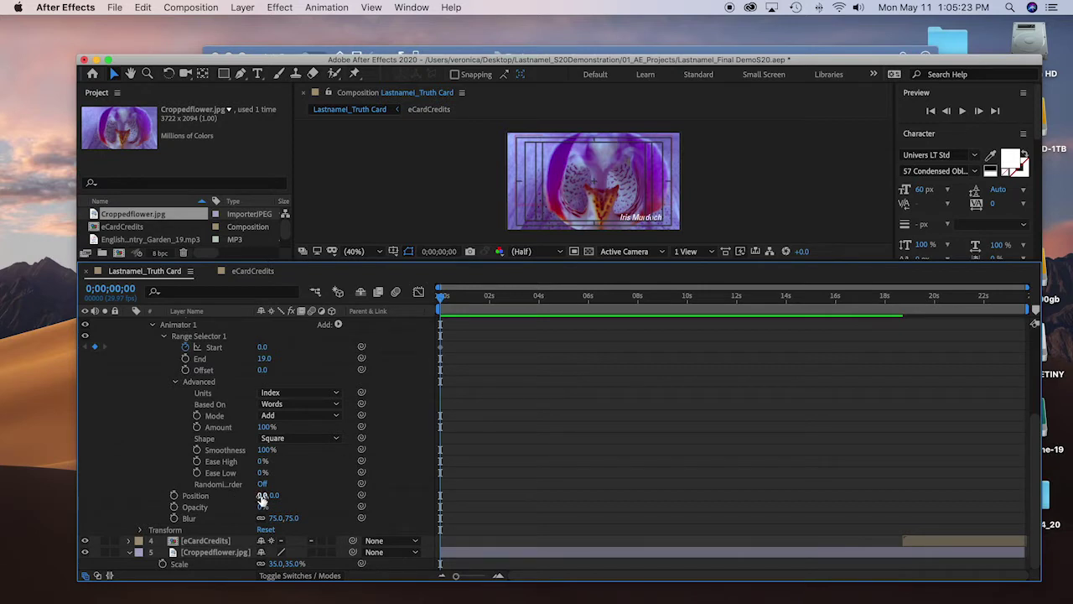
Shift Animator 1's horizontal position to about 1254 so the quotation sits outside the frame
{"action": "left_click", "coordinate": [262, 495]}
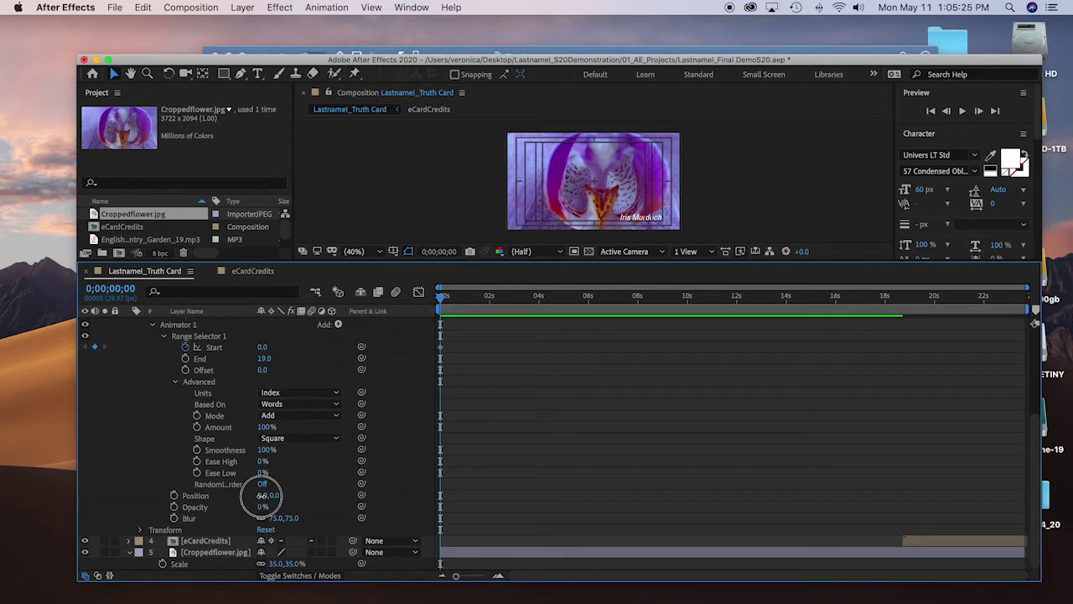
{"action": "left_click_drag", "start_coordinate": [262, 495], "coordinate": [1055, 450]}
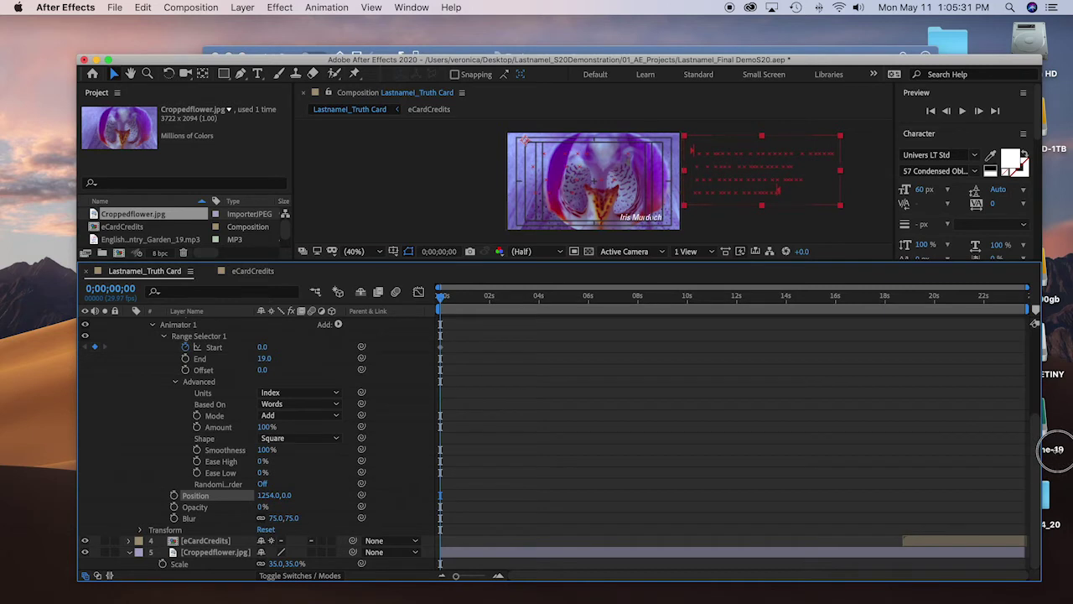
{"action": "key", "text": "space"}
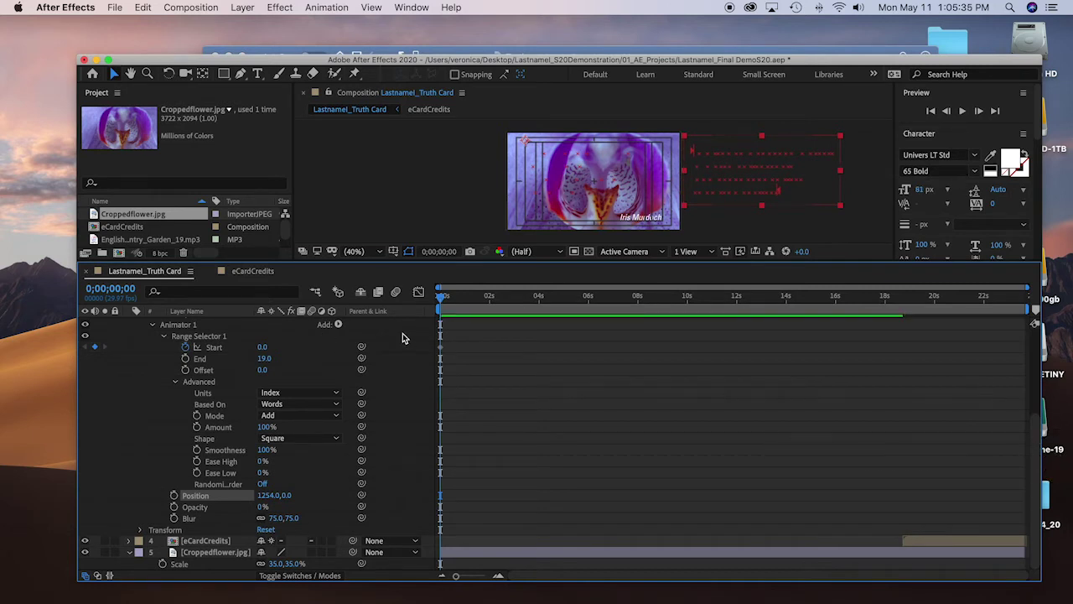
Show only the keyframed properties of the quotation layer and enlarge the composition preview
{"action": "scroll", "coordinate": [403, 338], "scroll_direction": "up", "scroll_amount": 1}
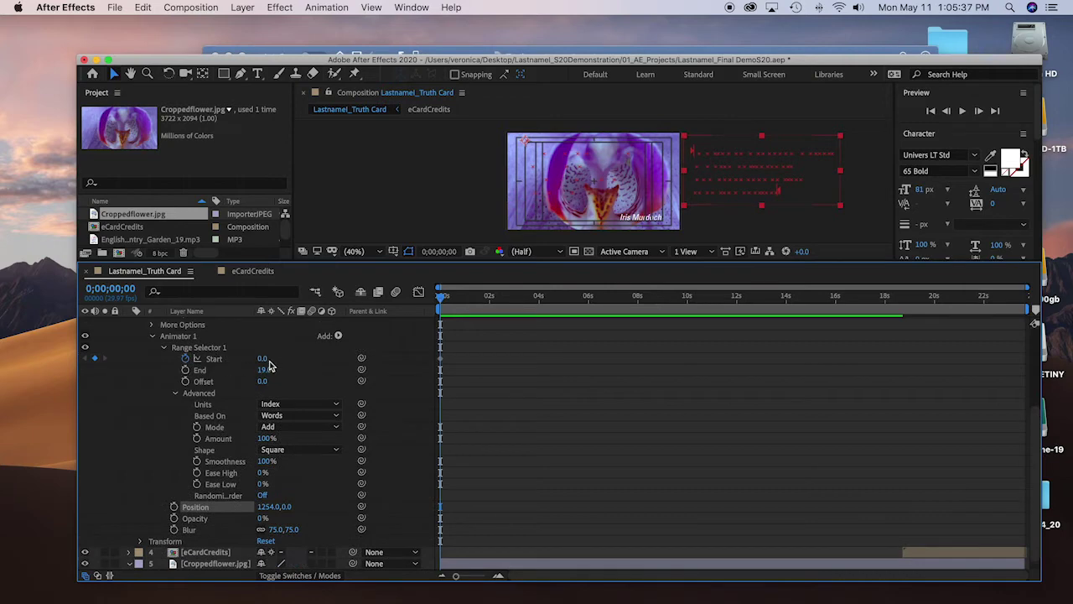
{"action": "scroll", "coordinate": [201, 428], "scroll_direction": "up", "scroll_amount": 10}
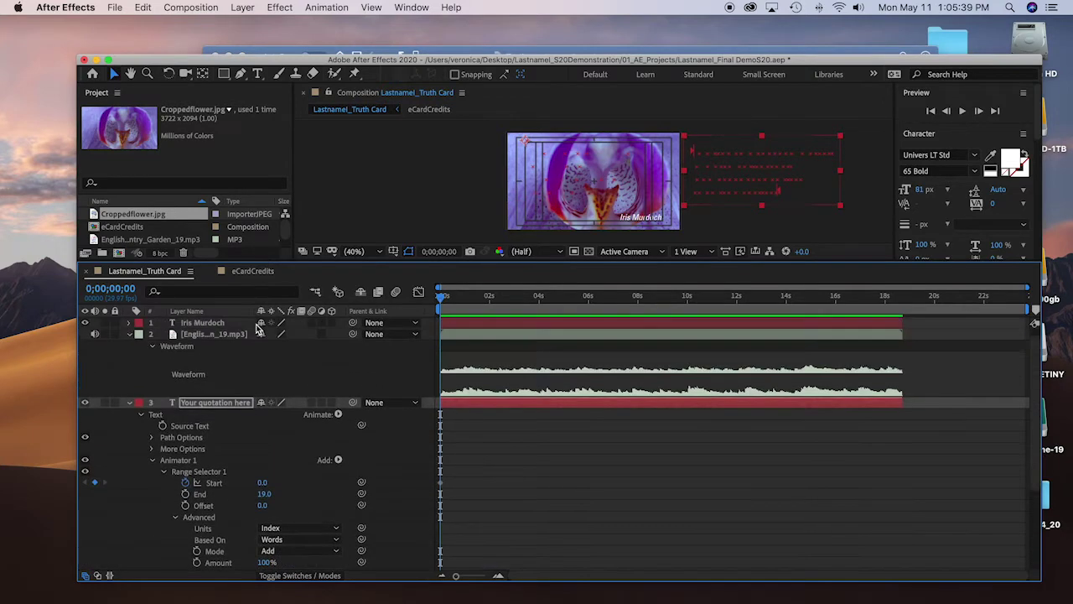
{"action": "left_click", "coordinate": [220, 405]}
{"action": "key", "text": "u"}
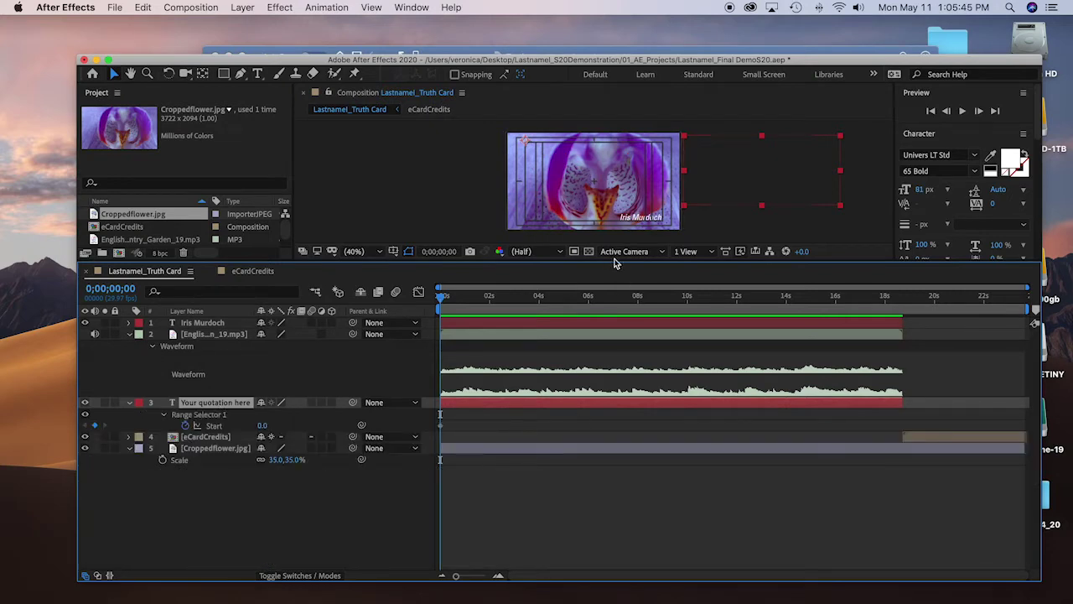
{"action": "left_click_drag", "start_coordinate": [615, 264], "coordinate": [615, 357]}
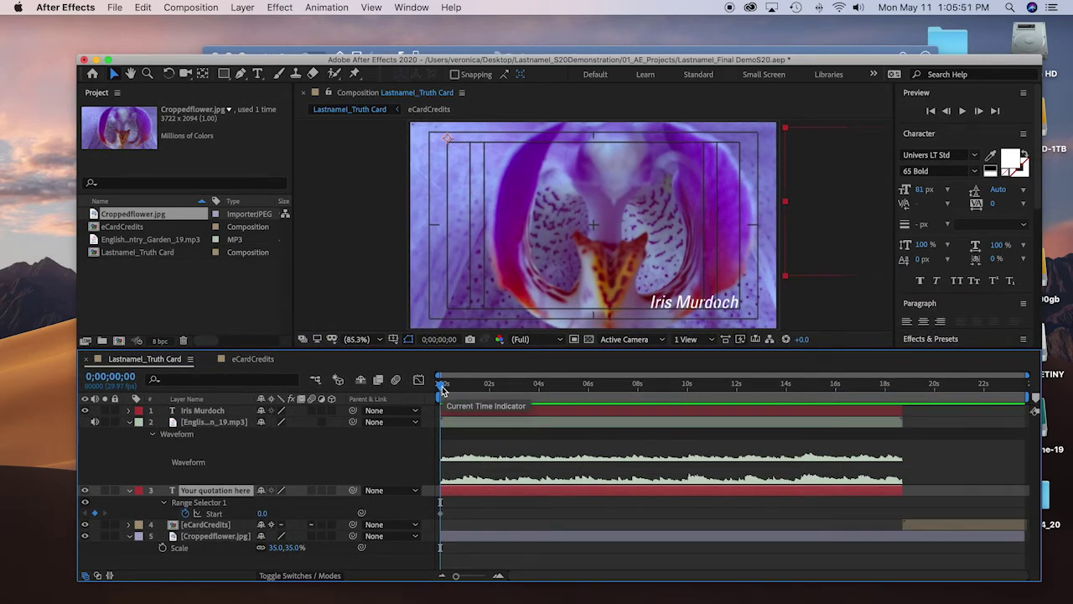
Set the range selector's Start to 1 at the one-second mark
{"action": "left_click", "coordinate": [442, 388]}
{"action": "left_click_drag", "start_coordinate": [442, 387], "coordinate": [468, 396]}
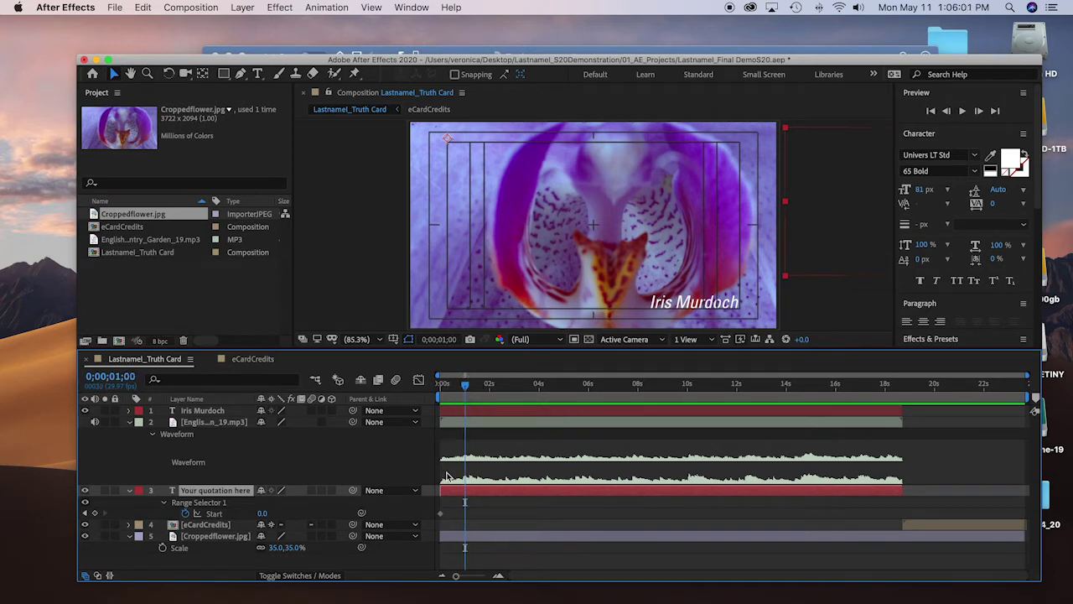
{"action": "left_click", "coordinate": [265, 515]}
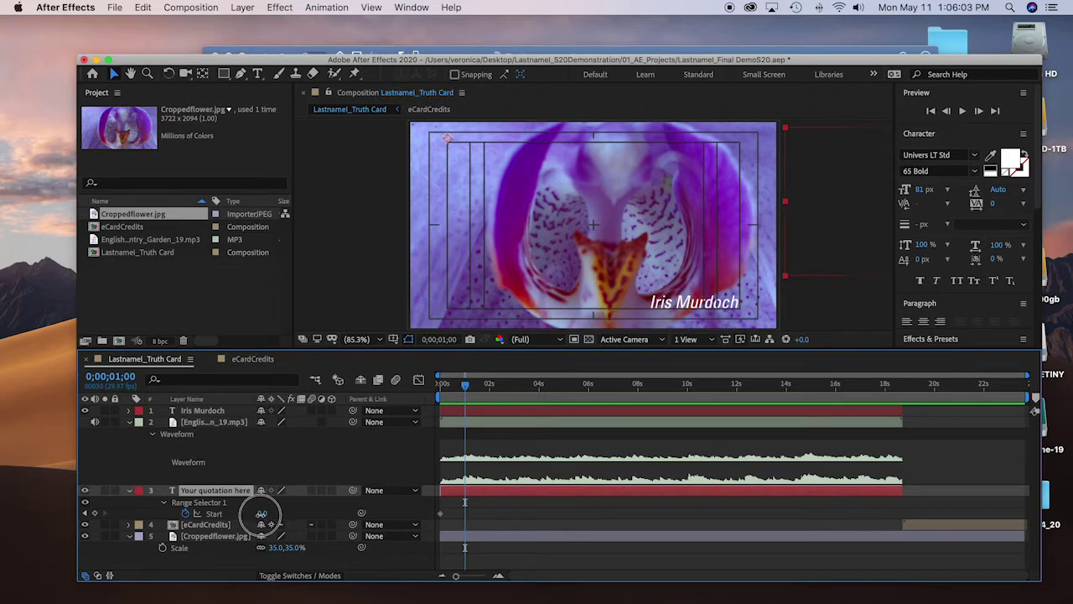
{"action": "type", "text": "1"}
{"action": "left_click", "coordinate": [302, 514]}
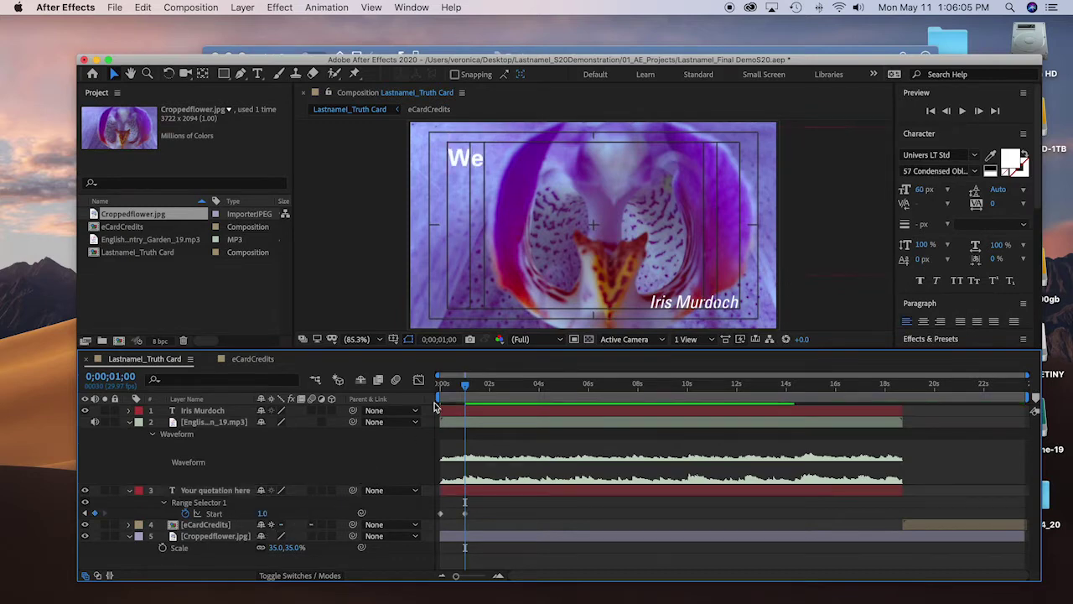
Set the range selector's Start to 19 at 0;00;17;06, and return the current time to 0;00;00;00
{"action": "left_click", "coordinate": [466, 386]}
{"action": "left_click_drag", "start_coordinate": [466, 385], "coordinate": [865, 386]}
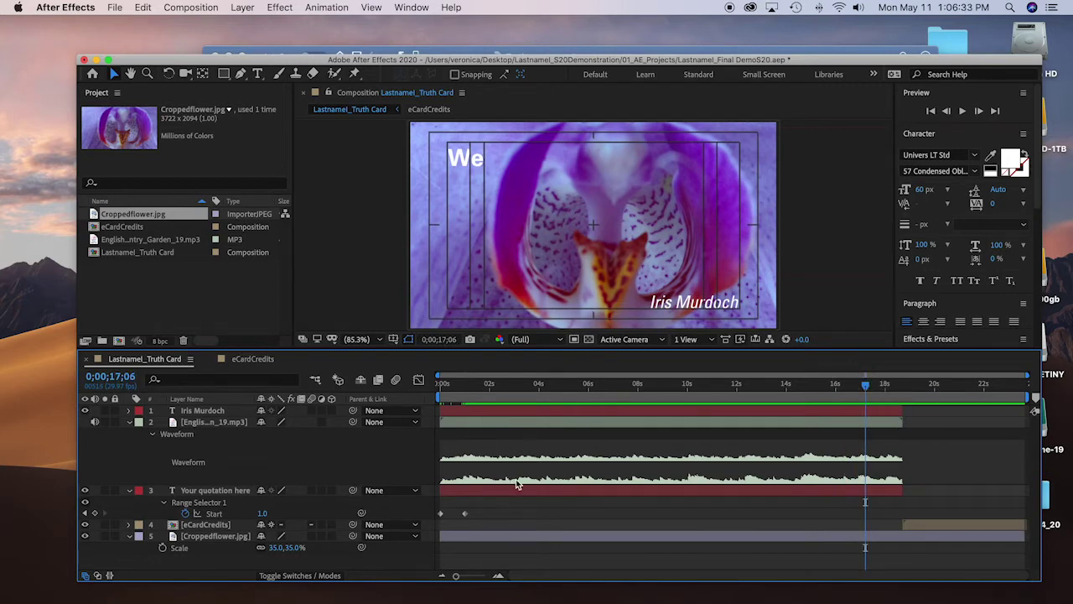
{"action": "left_click", "coordinate": [164, 504]}
{"action": "left_click", "coordinate": [163, 503]}
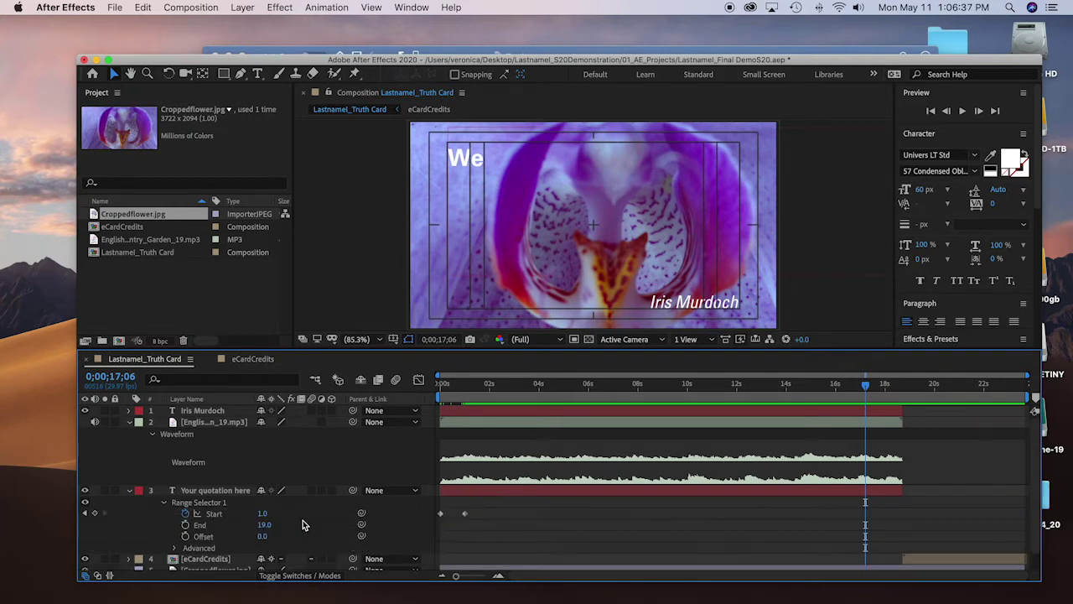
{"action": "left_click", "coordinate": [262, 514]}
{"action": "type", "text": "19"}
{"action": "key", "text": "Return"}
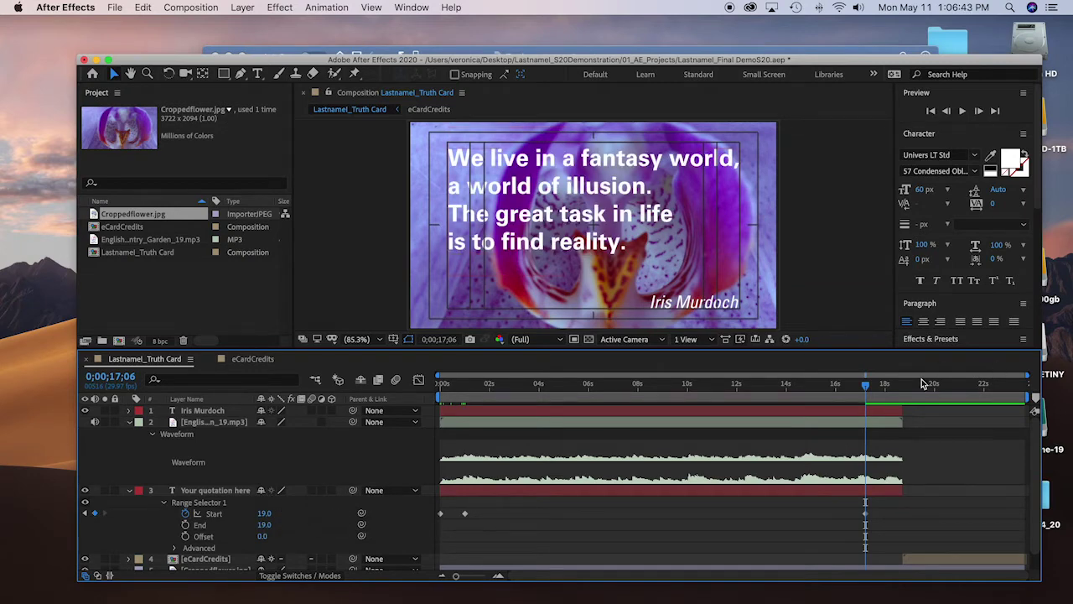
{"action": "left_click_drag", "start_coordinate": [872, 394], "coordinate": [343, 361]}
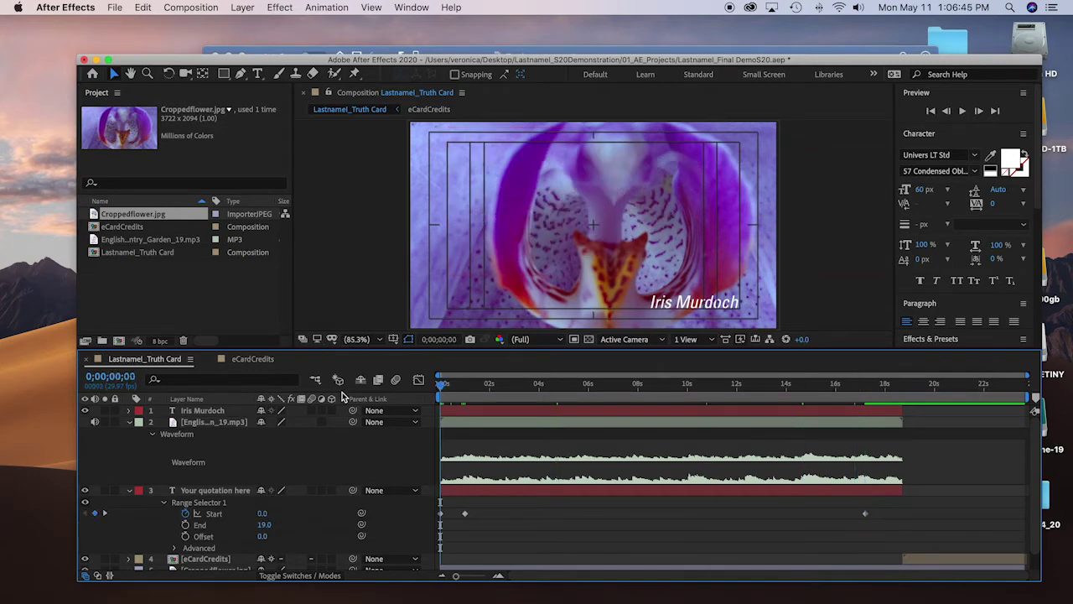
Preview the animation from the start, and add a range selector Start keyframe of 5 at 0;00;04;11
{"action": "key", "text": "space"}
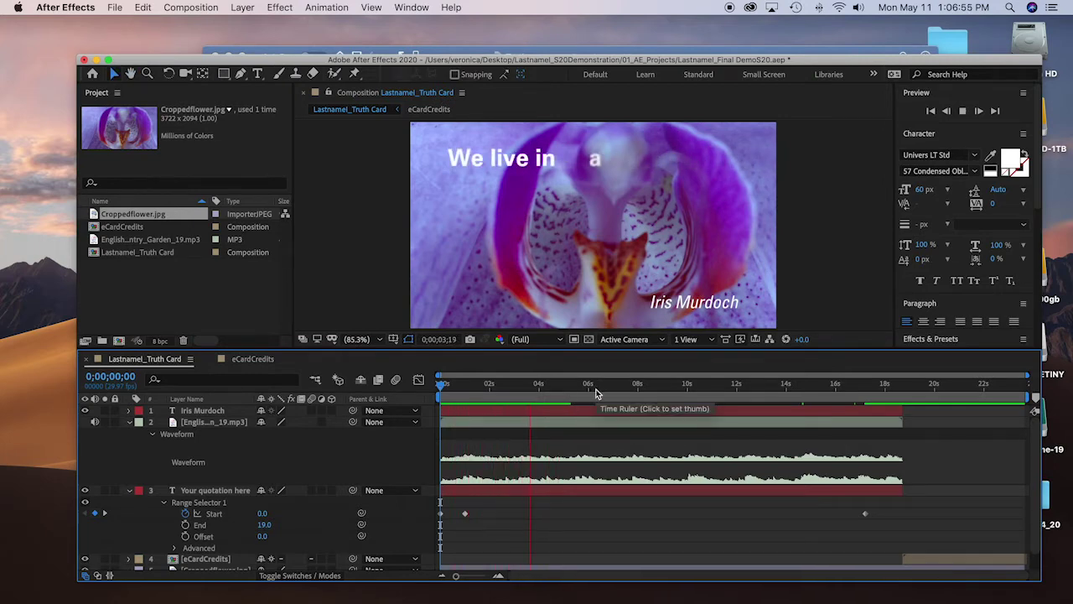
{"action": "key", "text": "space"}
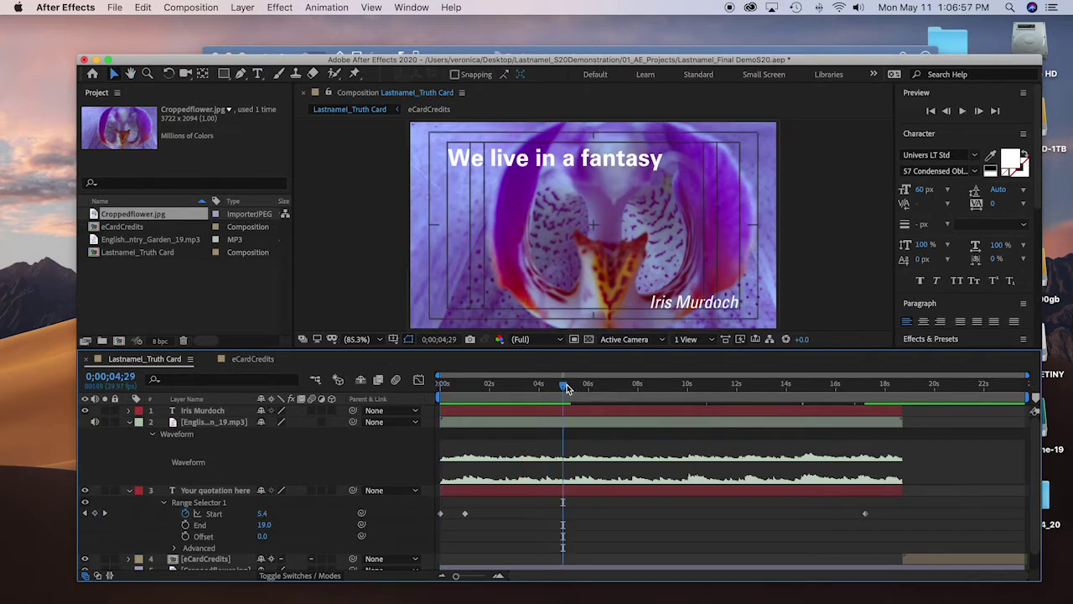
{"action": "left_click_drag", "start_coordinate": [564, 387], "coordinate": [550, 392]}
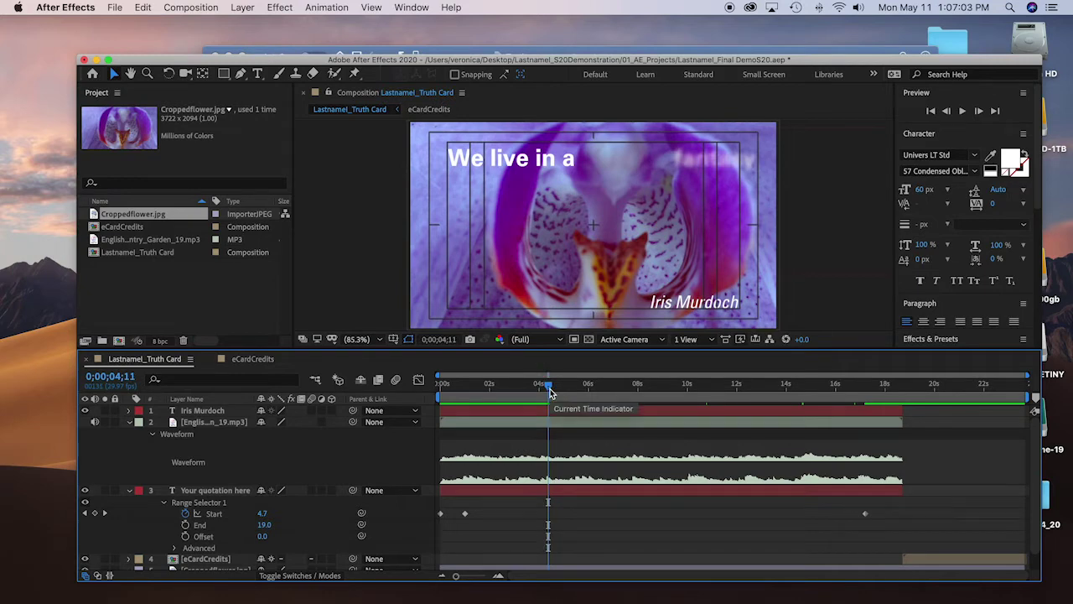
{"action": "left_click", "coordinate": [262, 514]}
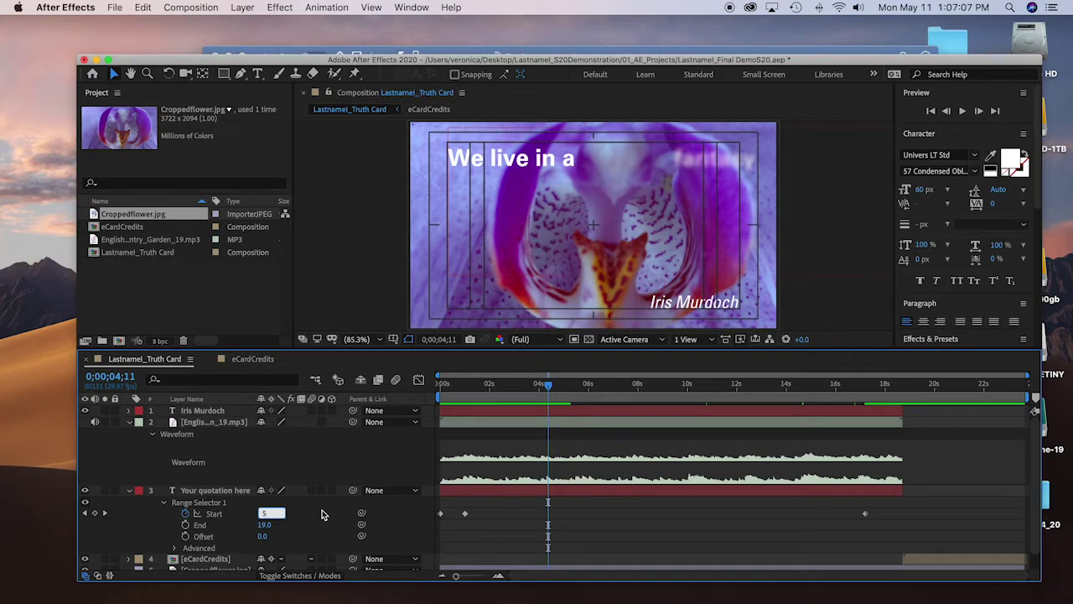
{"action": "type", "text": "5"}
{"action": "key", "text": "Return"}
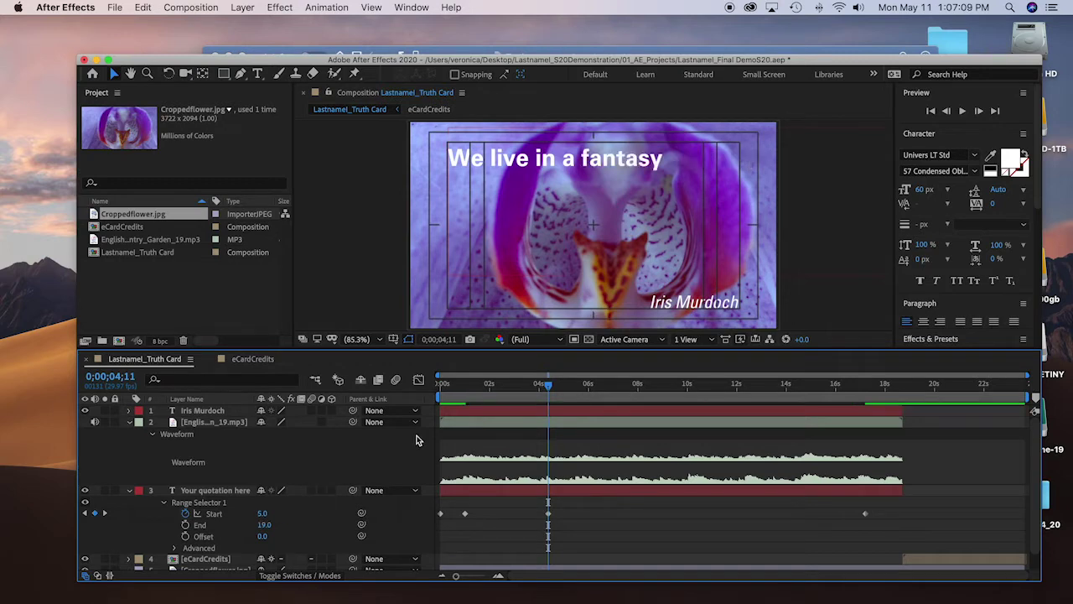
Preview onward from 0;00;04;11, and set the range selector's Start to 10 at 0;00;08;28
{"action": "key", "text": "apostrophe"}
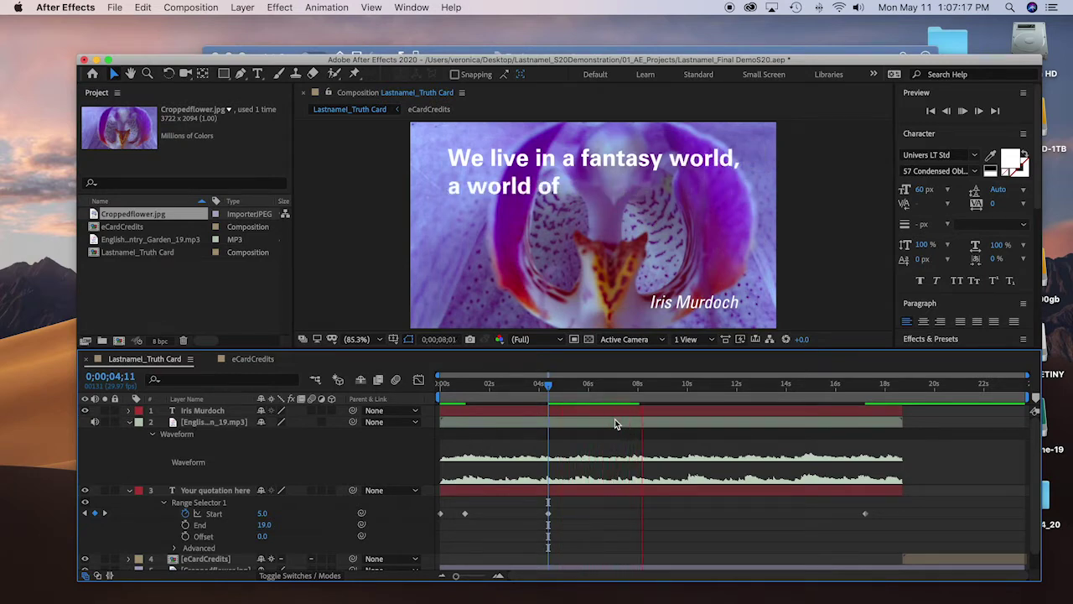
{"action": "key", "text": "space"}
{"action": "key", "text": "space"}
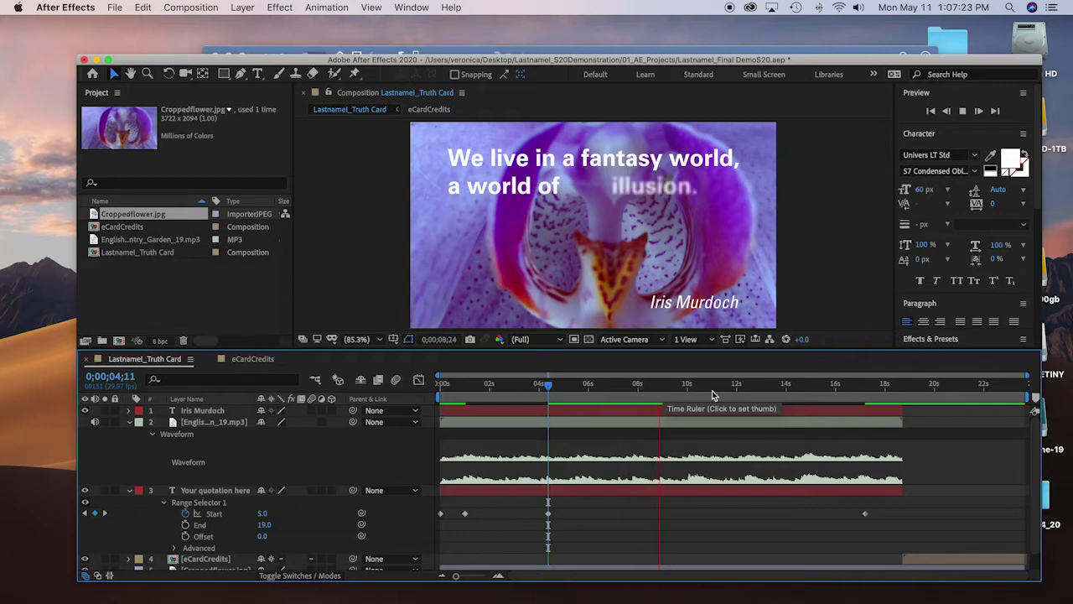
{"action": "key", "text": "space"}
{"action": "left_click", "coordinate": [661, 404]}
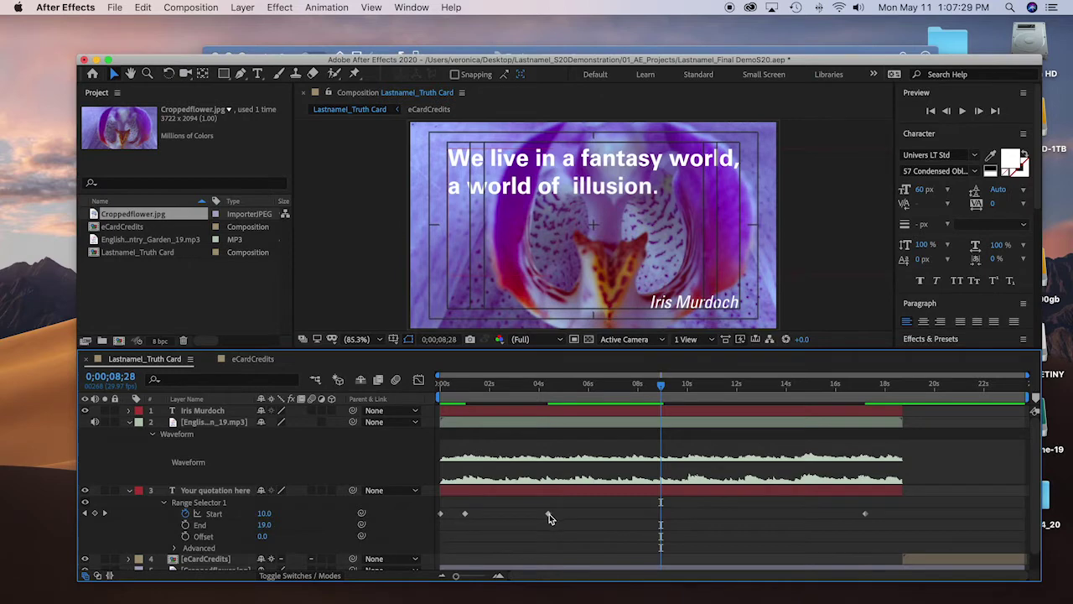
{"action": "mouse_move", "coordinate": [550, 514]}
{"action": "left_click", "coordinate": [264, 514]}
{"action": "type", "text": "10"}
{"action": "key", "text": "Return"}
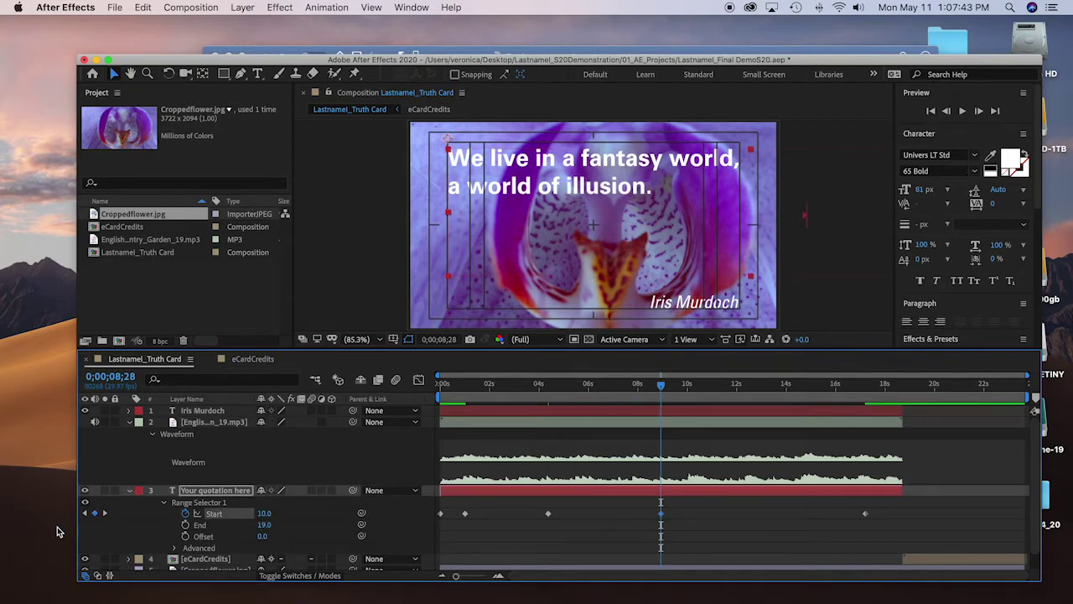
Return to the Start keyframe at 0;00;04;11 and change its value to 6
{"action": "left_click", "coordinate": [85, 514]}
{"action": "left_click", "coordinate": [263, 514]}
{"action": "type", "text": "6"}
{"action": "key", "text": "Return"}
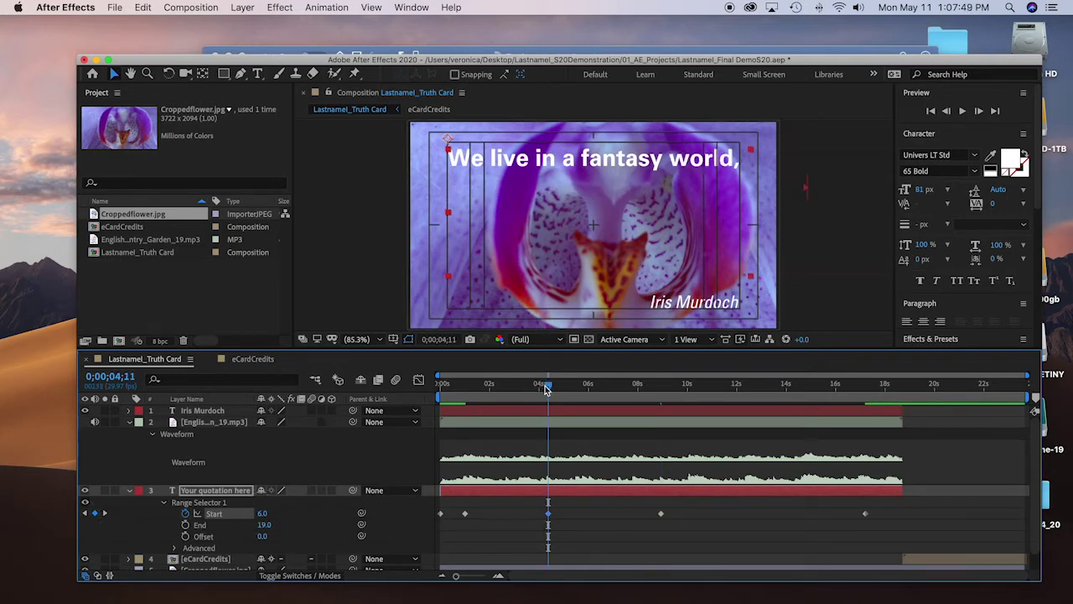
Preview the animation from the beginning, and add a Start keyframe of 15 at 0;00;13;16
{"action": "left_click_drag", "start_coordinate": [547, 384], "coordinate": [360, 380]}
{"action": "key", "text": "space"}
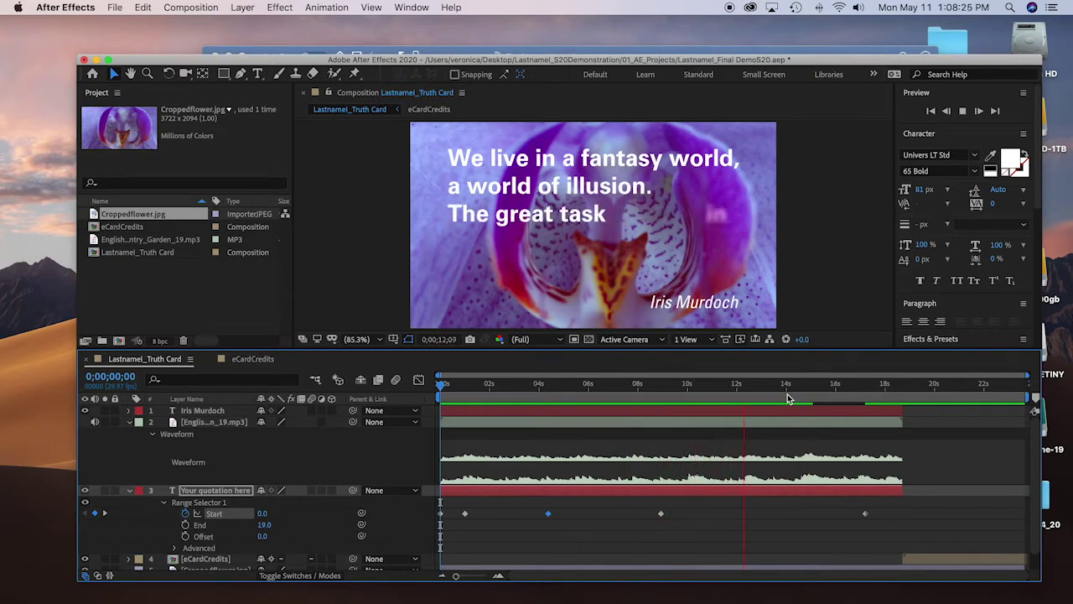
{"action": "key", "text": "space"}
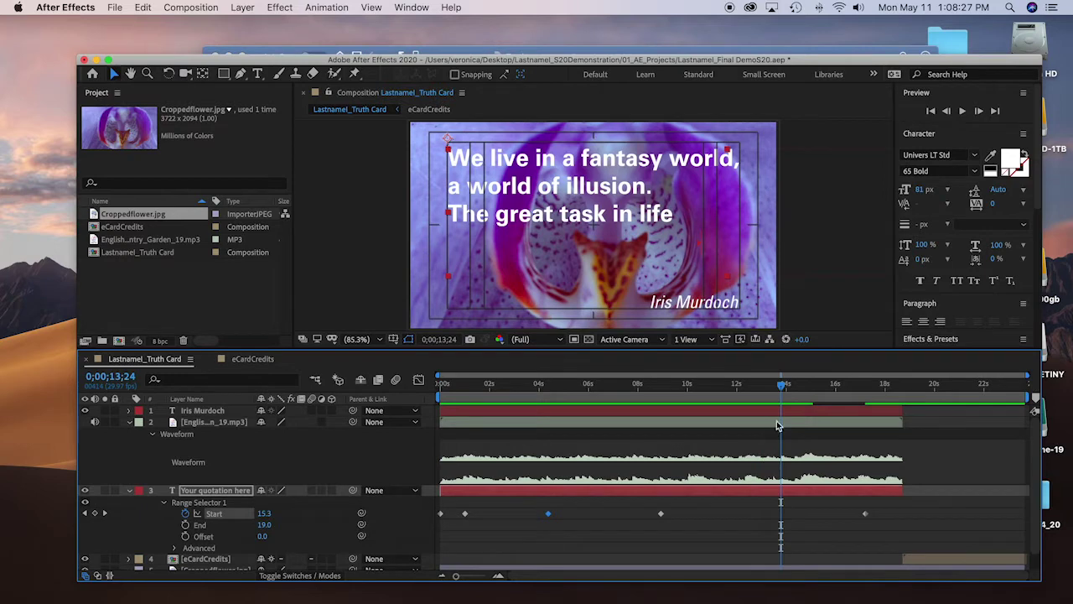
{"action": "left_click_drag", "start_coordinate": [781, 392], "coordinate": [776, 394]}
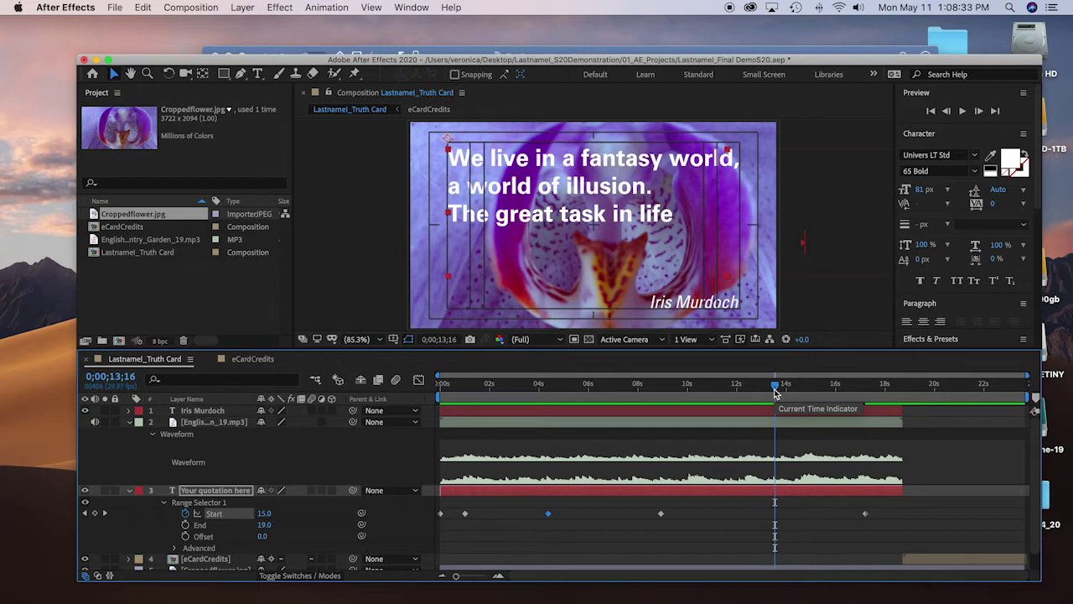
{"action": "left_click", "coordinate": [263, 515]}
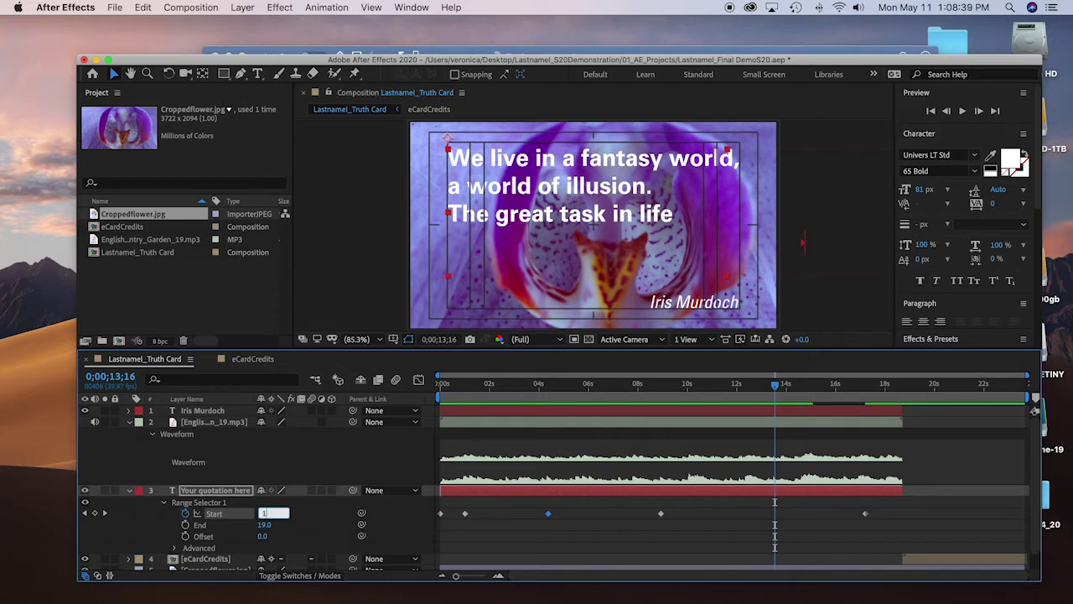
{"action": "key", "text": "Return"}
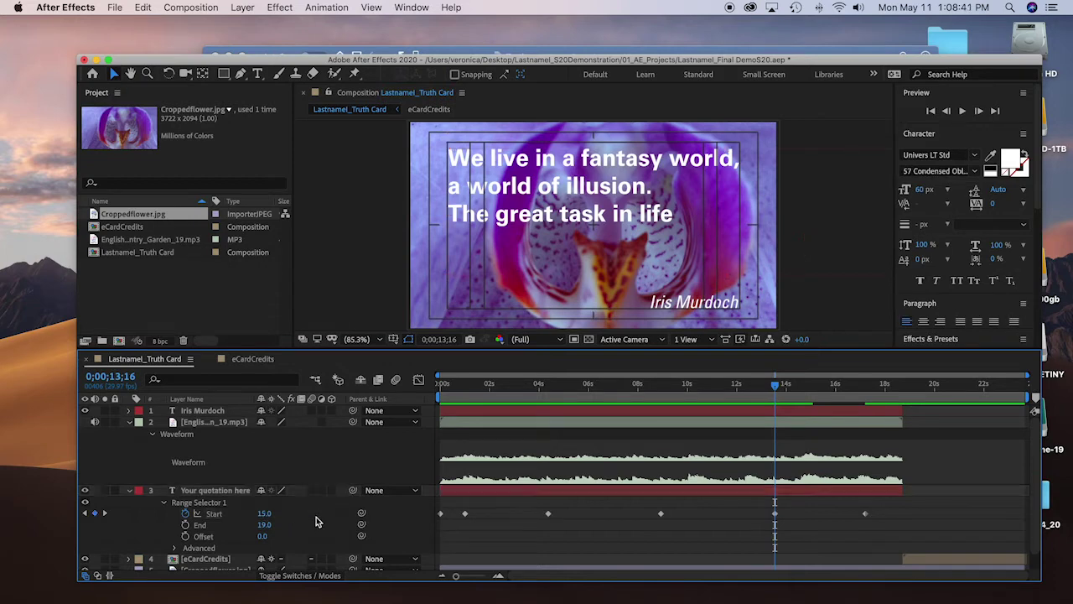
Return the current time to 0;00;00;00, apply Easy Ease Out to all of the quotation's Start keyframes, and deselect them
{"action": "left_click_drag", "start_coordinate": [778, 386], "coordinate": [427, 388]}
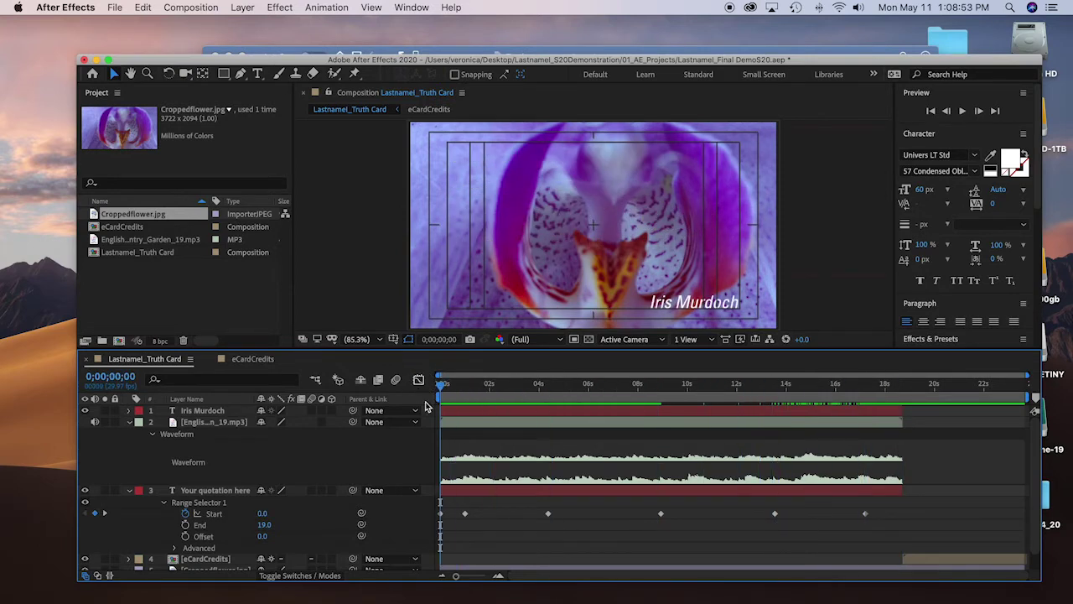
{"action": "left_click_drag", "start_coordinate": [879, 517], "coordinate": [440, 521]}
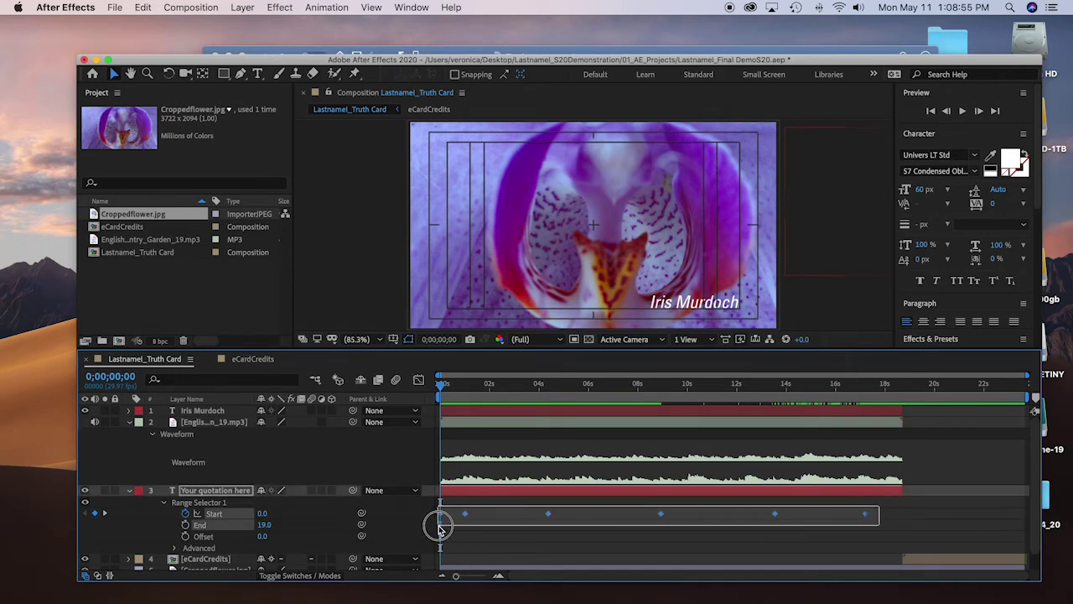
{"action": "right_click", "coordinate": [866, 514]}
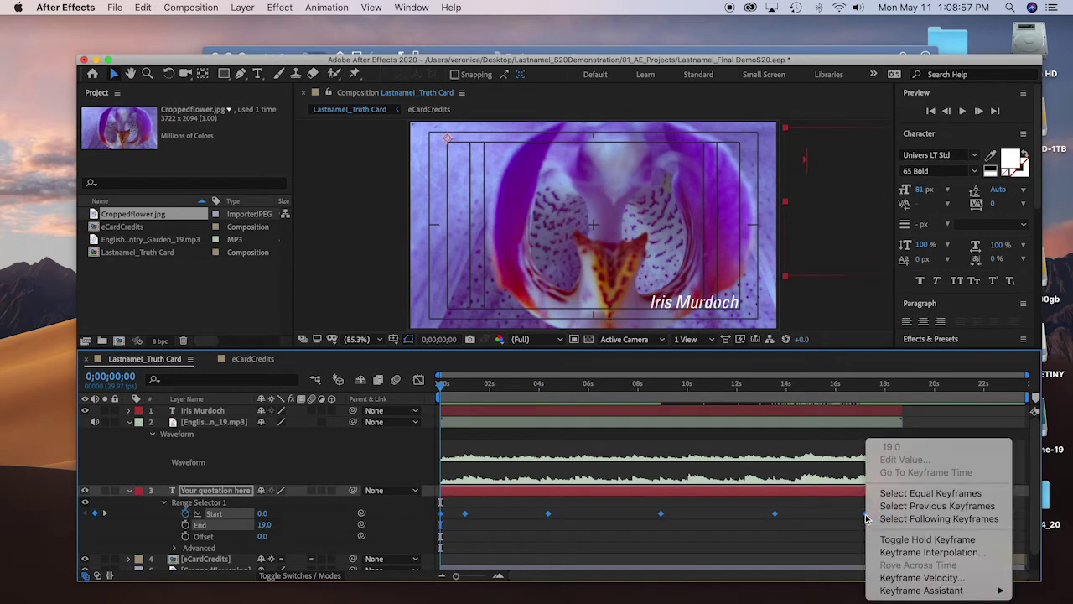
{"action": "mouse_move", "coordinate": [916, 591]}
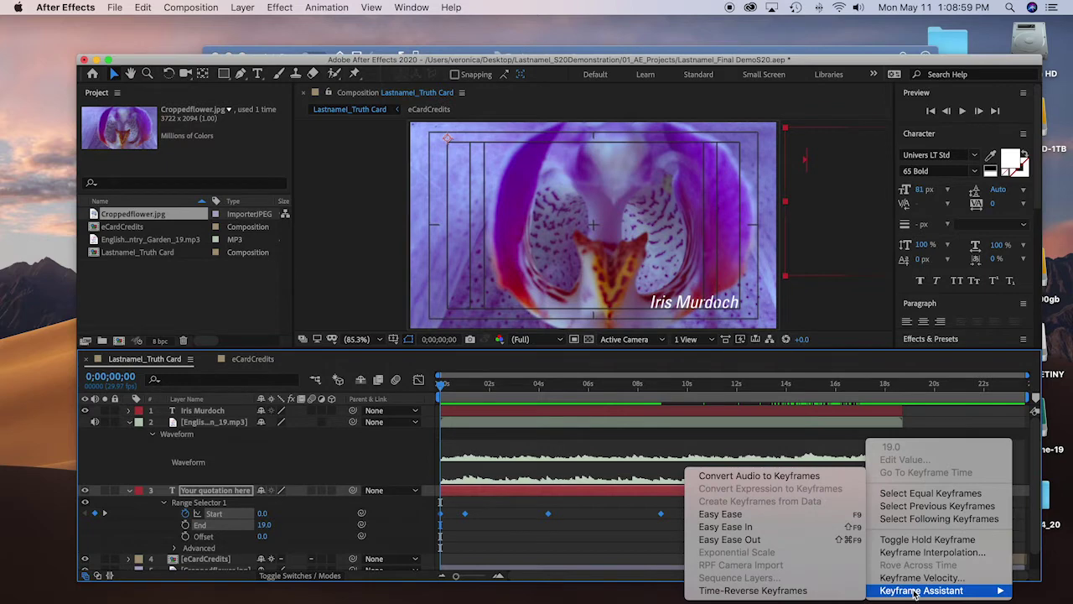
{"action": "left_click", "coordinate": [729, 539]}
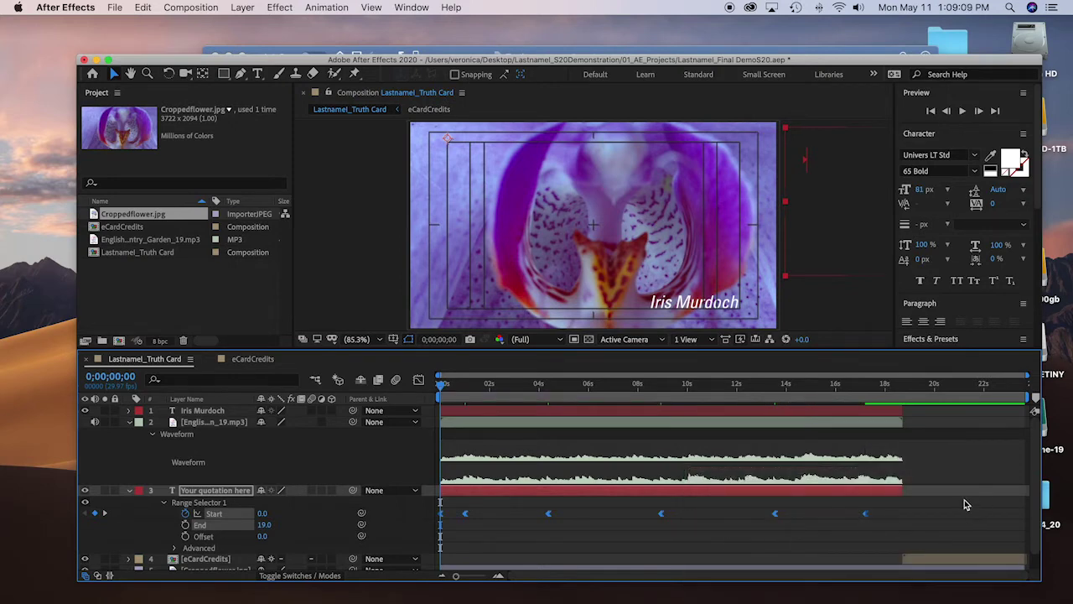
{"action": "left_click", "coordinate": [814, 510]}
{"action": "left_click_drag", "start_coordinate": [887, 506], "coordinate": [427, 518]}
{"action": "mouse_move", "coordinate": [868, 520]}
{"action": "left_click", "coordinate": [783, 535]}
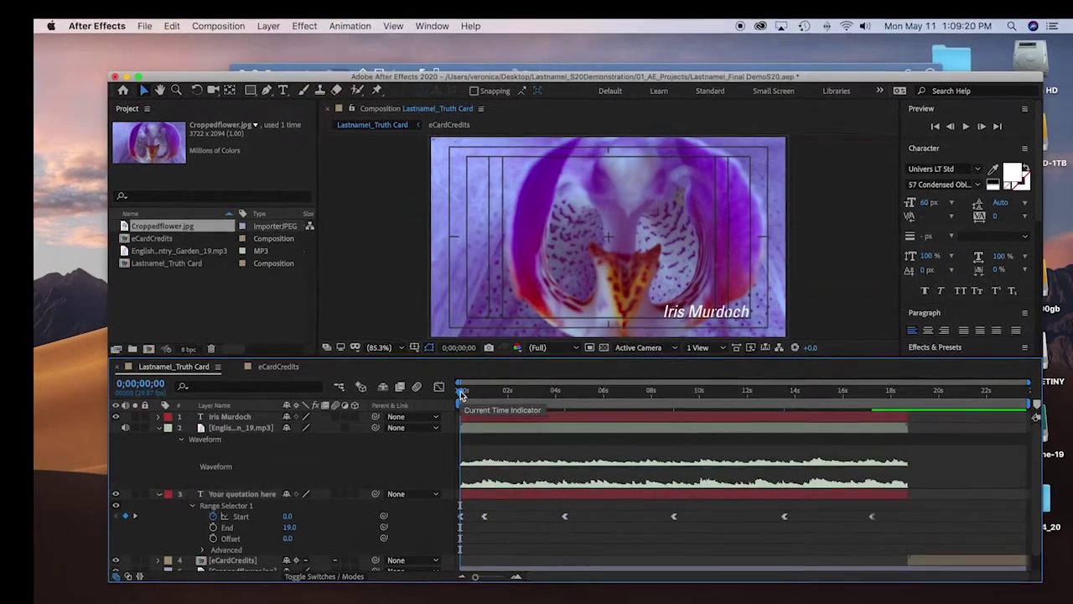
Add intermediate Start keyframes before 0;00;04;11, including one at 0;00;03;18, and apply Keyframe Assistant easing to them
{"action": "left_click_drag", "start_coordinate": [442, 383], "coordinate": [508, 383]}
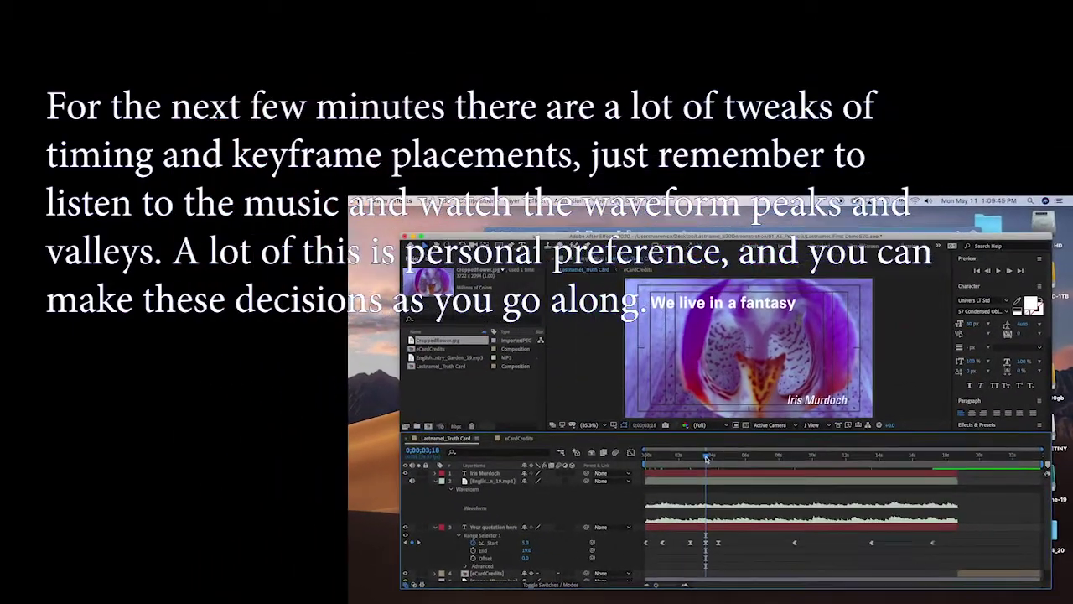
{"action": "right_click", "coordinate": [684, 543]}
{"action": "mouse_move", "coordinate": [759, 595]}
{"action": "left_click", "coordinate": [849, 562]}
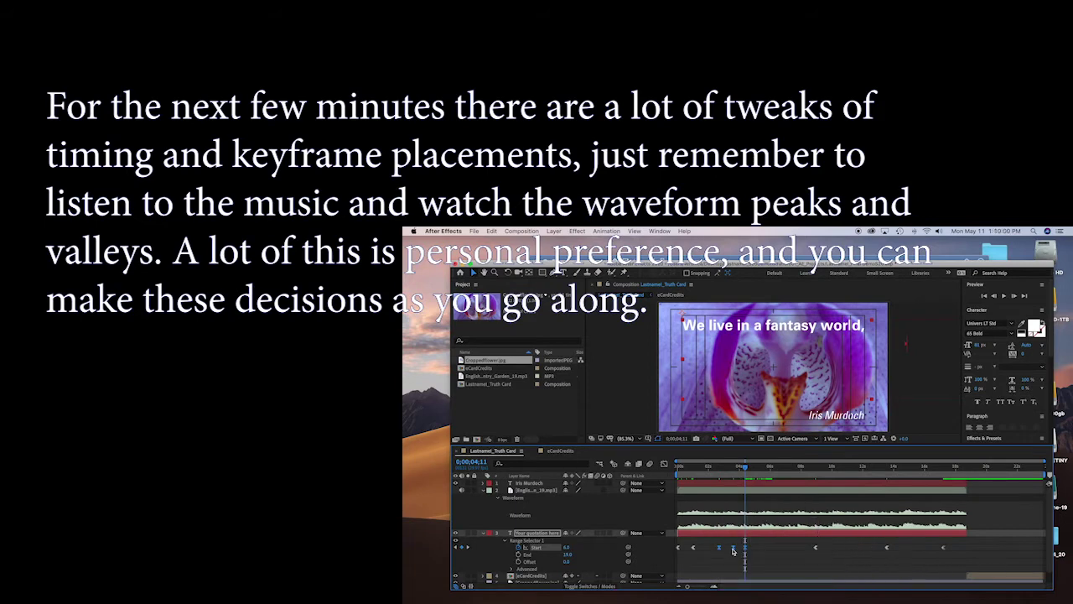
Check the Start curve in the graph editor, and add further Start keyframes up to a value of 11 at 0;00;10;02
{"action": "left_click", "coordinate": [665, 464]}
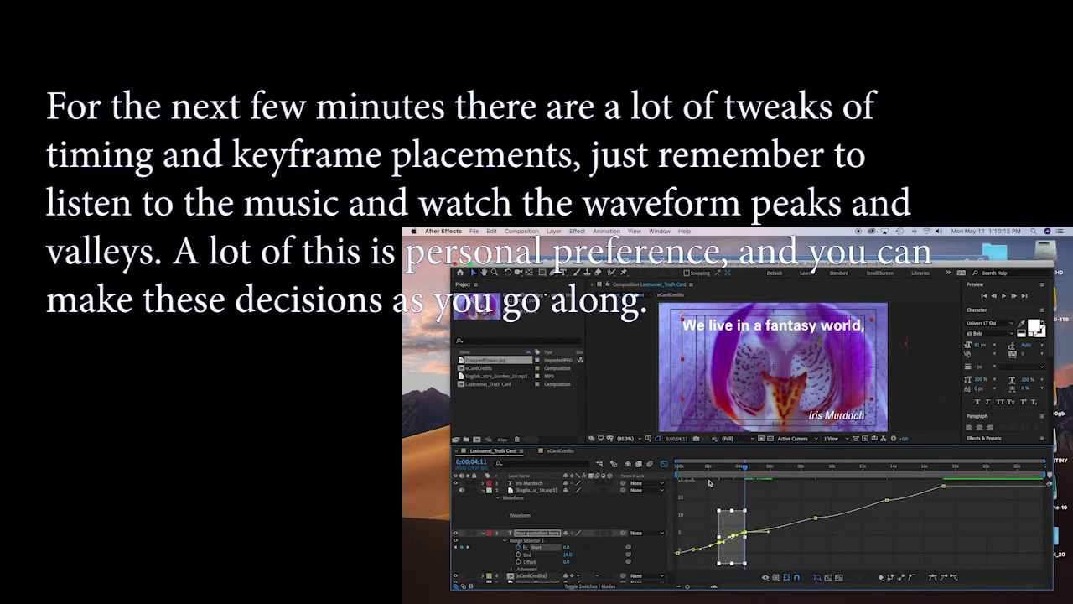
{"action": "key", "text": "shift+F3"}
{"action": "left_click_drag", "start_coordinate": [743, 467], "coordinate": [833, 472]}
{"action": "key", "text": "Return"}
{"action": "key", "text": "Return"}
{"action": "key", "text": "Return"}
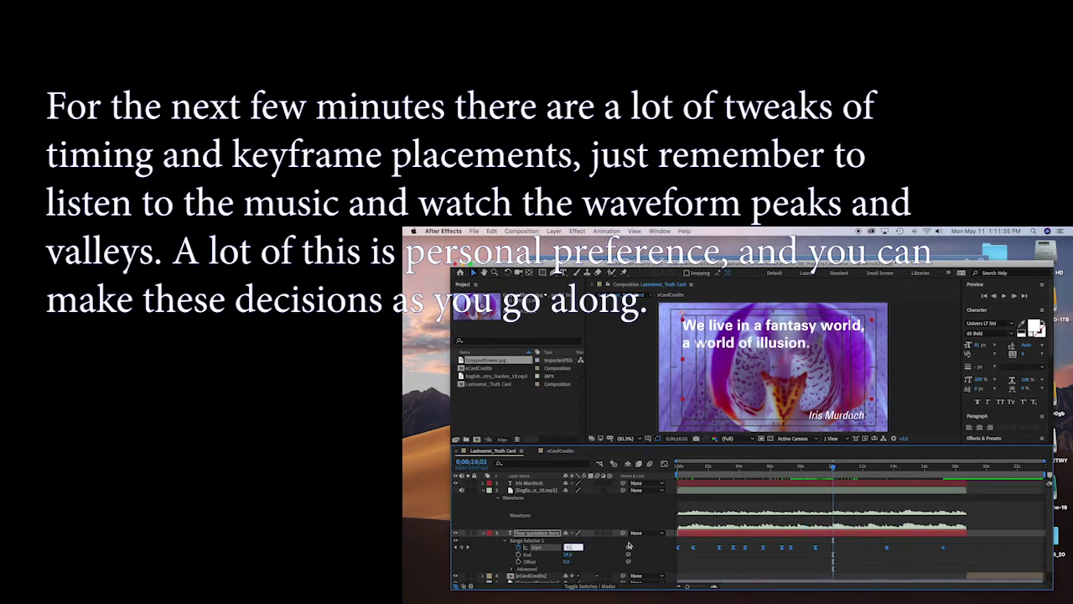
Add increasing Start keyframes at 0;00;10;22 and 0;00;11;23 to bring in the words "great" and "task"
{"action": "left_click_drag", "start_coordinate": [835, 468], "coordinate": [844, 468]}
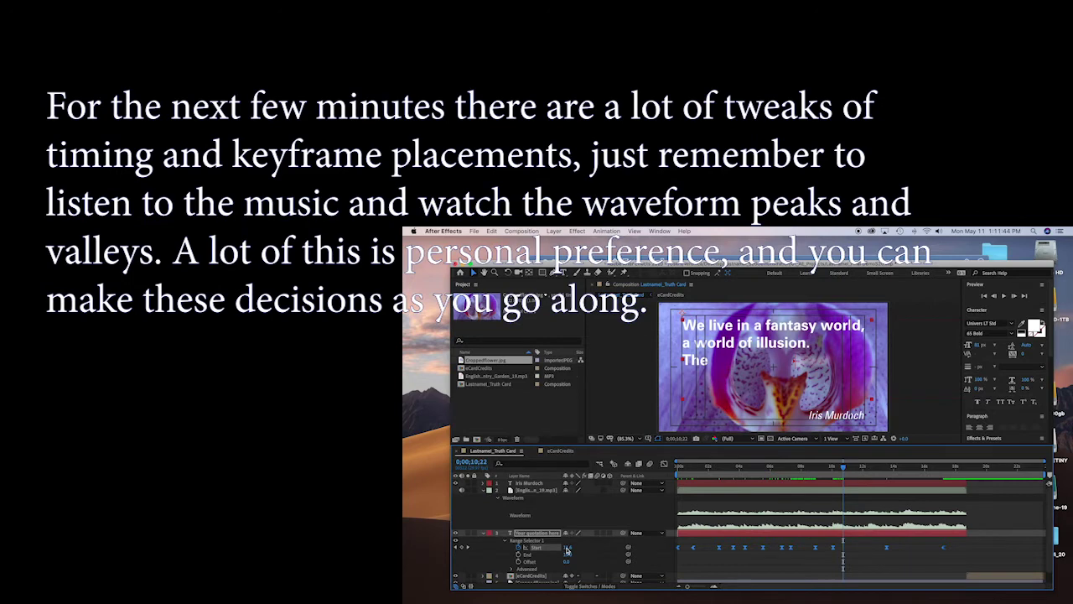
{"action": "left_click_drag", "start_coordinate": [567, 548], "coordinate": [587, 548]}
{"action": "left_click_drag", "start_coordinate": [844, 467], "coordinate": [860, 468]}
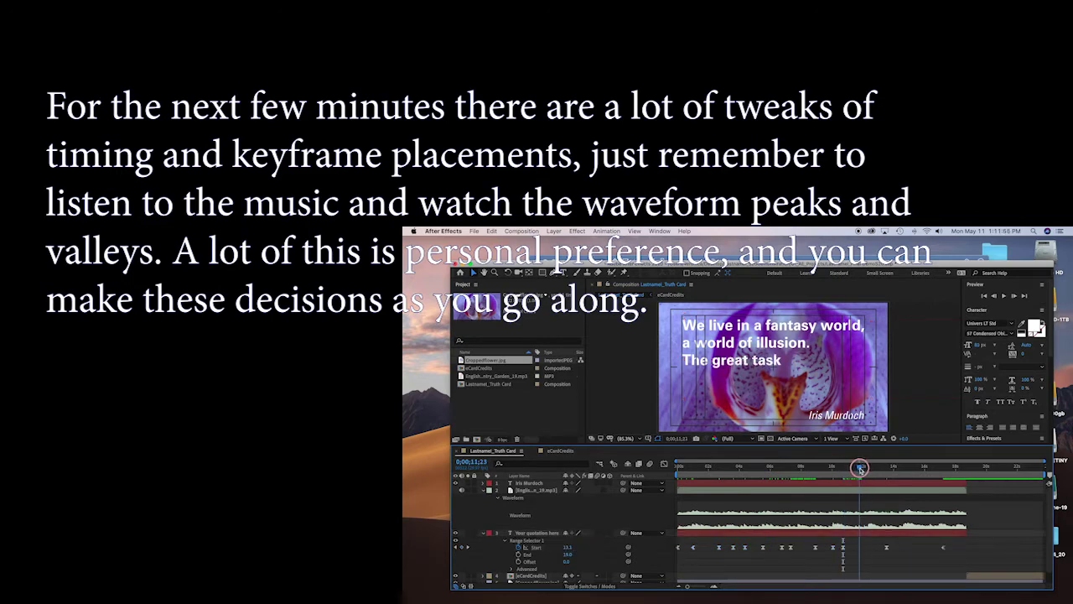
{"action": "left_click", "coordinate": [860, 547]}
{"action": "key", "text": "space"}
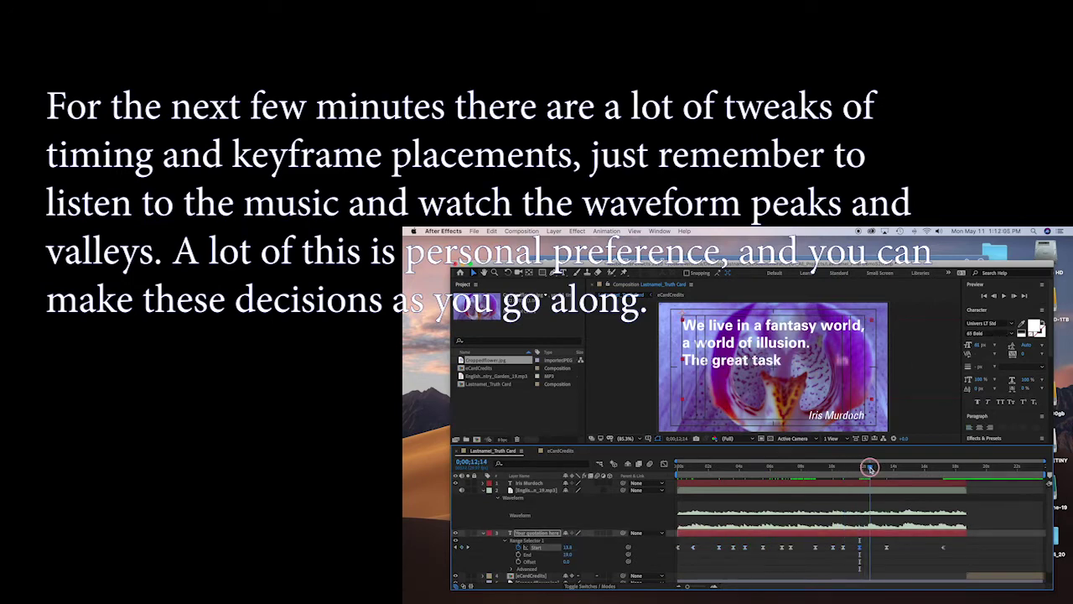
Move the 0;00;13;16 Start keyframe slightly earlier, and add another Start keyframe at about 14.5 seconds
{"action": "left_click_drag", "start_coordinate": [870, 467], "coordinate": [892, 474]}
{"action": "left_click_drag", "start_coordinate": [887, 547], "coordinate": [883, 546]}
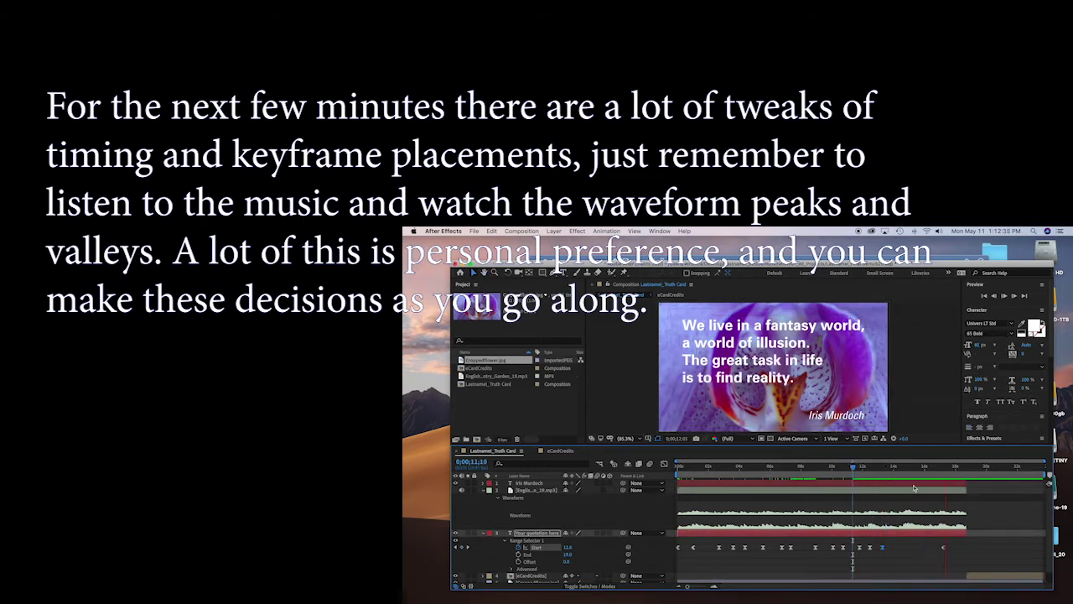
{"action": "left_click", "coordinate": [893, 468]}
{"action": "left_click_drag", "start_coordinate": [896, 470], "coordinate": [903, 474]}
{"action": "key", "text": "space"}
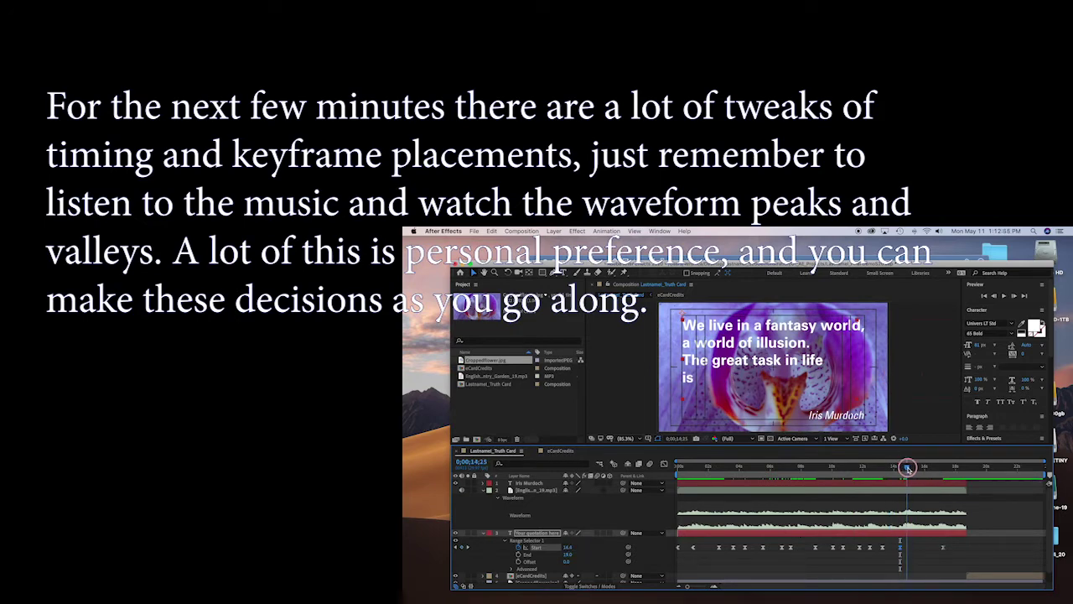
Set the range selector's Start to 18 at 0;00;16;11, and move the final Start keyframe to 0;00;16;29
{"action": "left_click_drag", "start_coordinate": [909, 468], "coordinate": [930, 468]}
{"action": "left_click", "coordinate": [573, 547]}
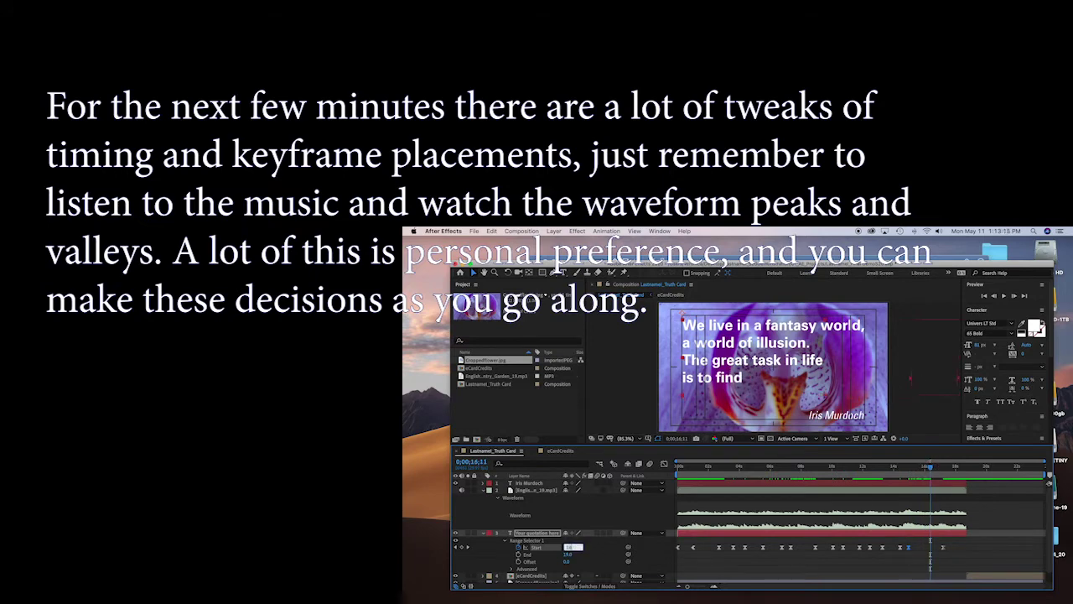
{"action": "mouse_move", "coordinate": [931, 475]}
{"action": "left_mouse_down"}
{"action": "mouse_move", "coordinate": [912, 477]}
{"action": "mouse_move", "coordinate": [940, 477]}
{"action": "left_mouse_up"}
Select all Start keyframes in the graph editor, apply Keyframe Assistant easing to them, and return to the layer bar view
{"action": "scroll", "coordinate": [637, 486], "scroll_direction": "down", "scroll_amount": 1}
{"action": "left_click", "coordinate": [665, 464]}
{"action": "left_click_drag", "start_coordinate": [671, 482], "coordinate": [952, 570]}
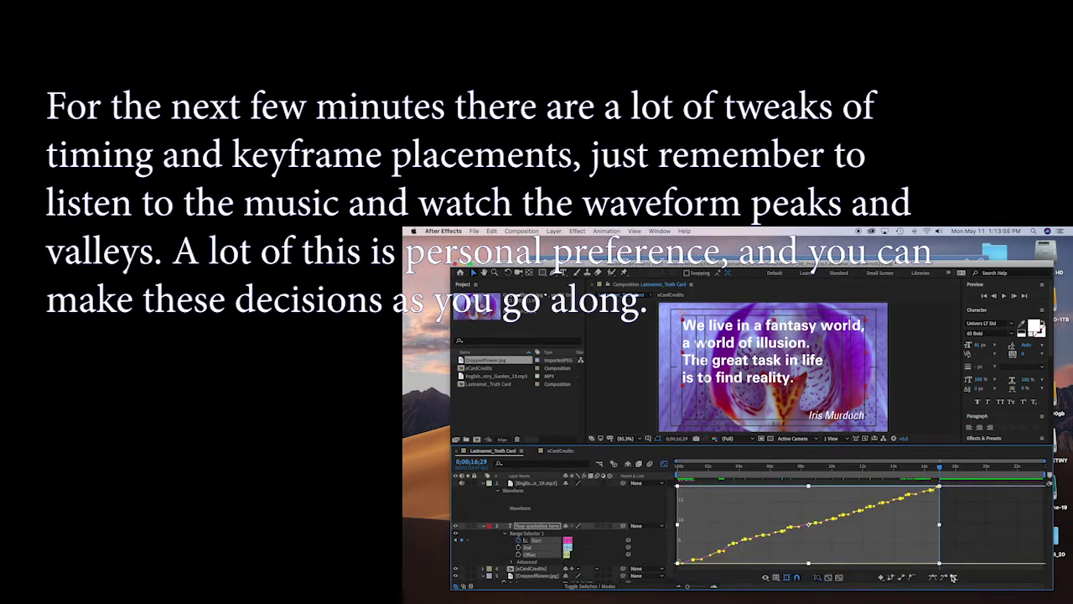
{"action": "left_click", "coordinate": [672, 464]}
{"action": "left_click", "coordinate": [870, 509]}
Retime the early Start keyframes against the music, placing the one before 0;00;04;11 at about 3.3 seconds, and preview the result
{"action": "key", "text": "space"}
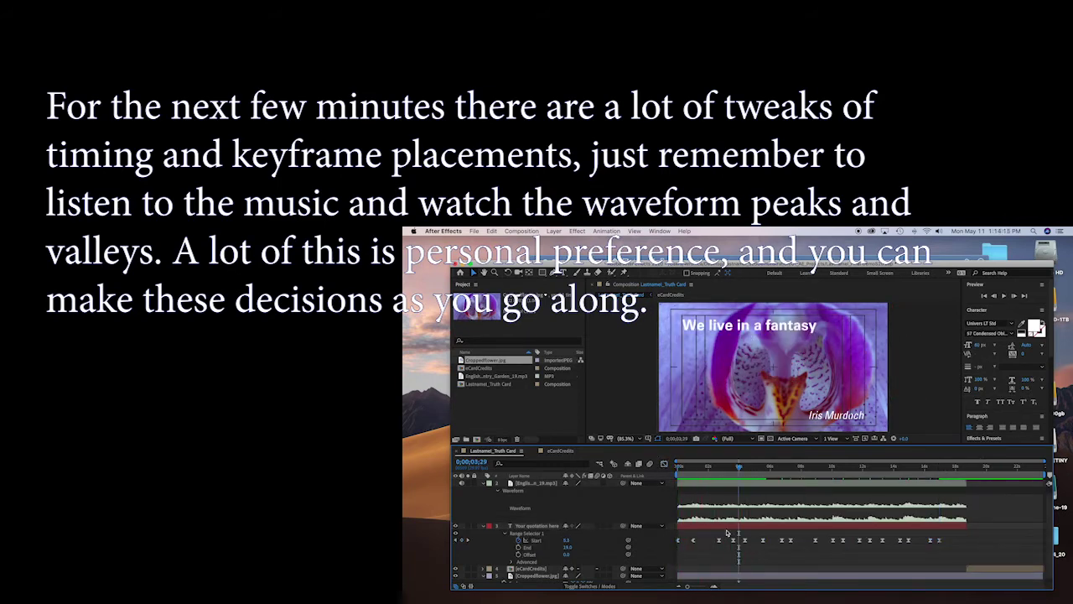
{"action": "left_click", "coordinate": [741, 539]}
{"action": "left_click_drag", "start_coordinate": [742, 539], "coordinate": [711, 540]}
{"action": "key", "text": "Home"}
{"action": "key", "text": "space"}
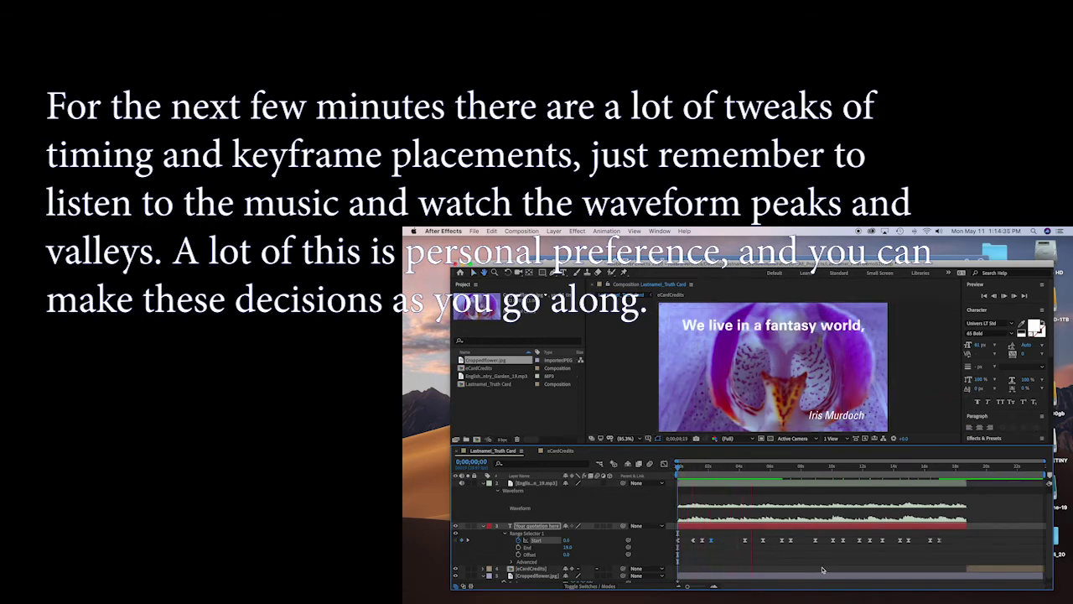
{"action": "left_click_drag", "start_coordinate": [712, 540], "coordinate": [727, 544]}
{"action": "key", "text": "space"}
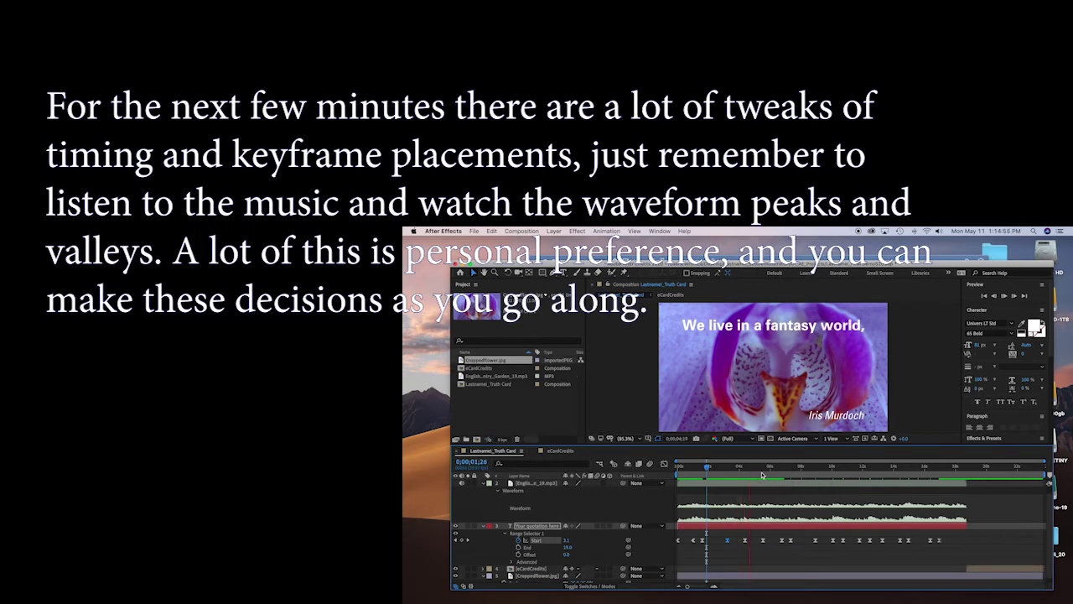
Move two of the quotation's middle Start keyframes earlier to match the music, at about 6.5 and 7.9 seconds
{"action": "key", "text": "space"}
{"action": "mouse_move", "coordinate": [779, 466]}
{"action": "left_mouse_down"}
{"action": "mouse_move", "coordinate": [746, 466]}
{"action": "mouse_move", "coordinate": [779, 470]}
{"action": "left_mouse_up"}
{"action": "left_click_drag", "start_coordinate": [790, 540], "coordinate": [779, 540]}
{"action": "key", "text": "space"}
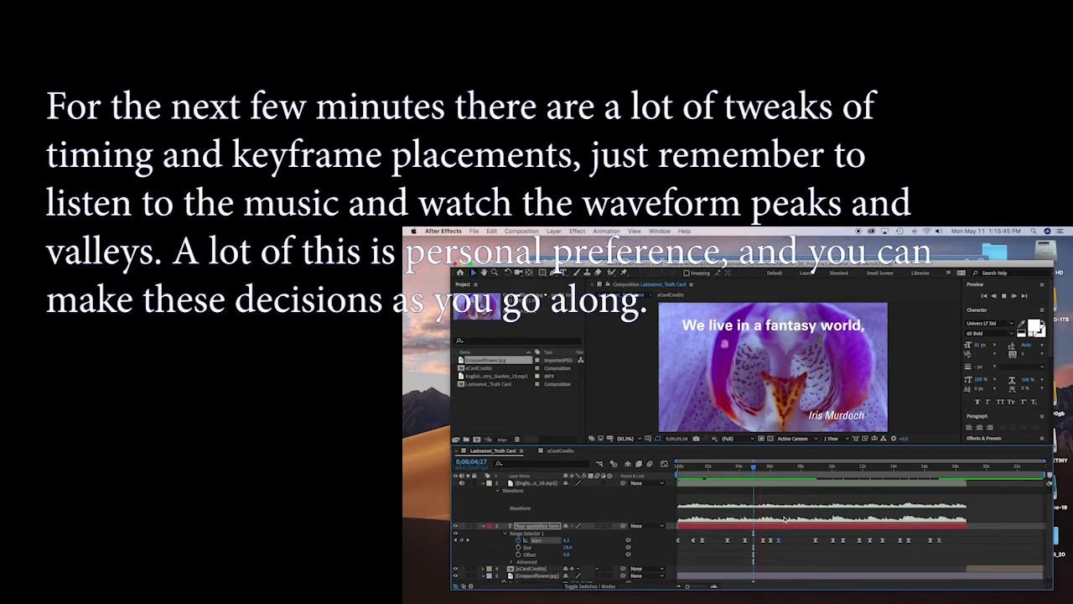
{"action": "key", "text": "space"}
{"action": "left_click_drag", "start_coordinate": [782, 464], "coordinate": [798, 466]}
{"action": "left_click_drag", "start_coordinate": [816, 540], "coordinate": [799, 540]}
Shift the quotation's remaining Start keyframes earlier to match the music, placing the final one at 0;00;15;17
{"action": "left_click_drag", "start_coordinate": [798, 466], "coordinate": [814, 472]}
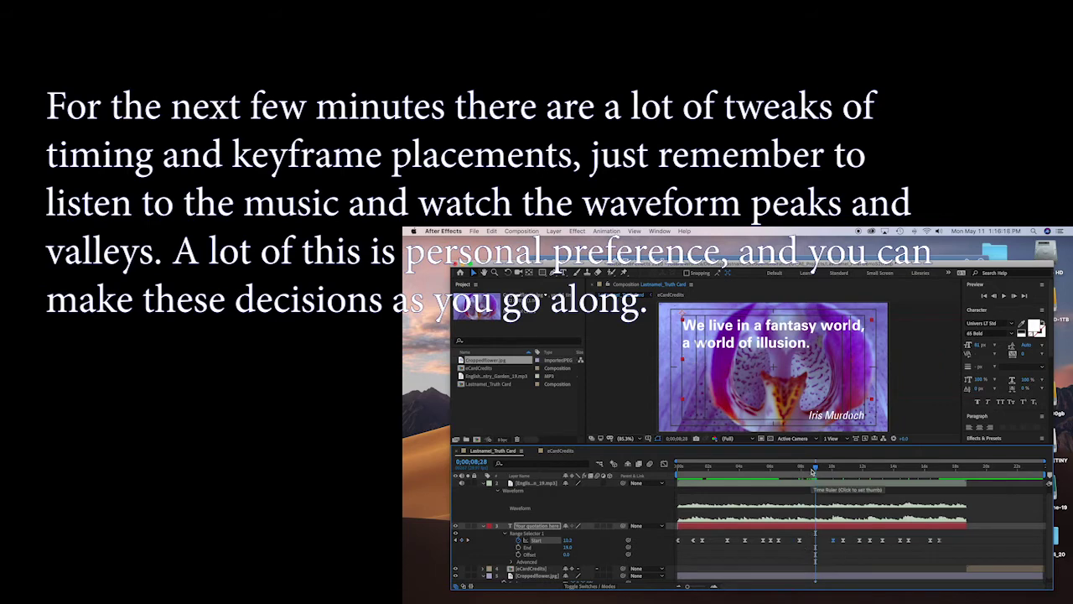
{"action": "mouse_move", "coordinate": [815, 466]}
{"action": "left_mouse_down"}
{"action": "mouse_move", "coordinate": [767, 474]}
{"action": "mouse_move", "coordinate": [824, 467]}
{"action": "left_mouse_up"}
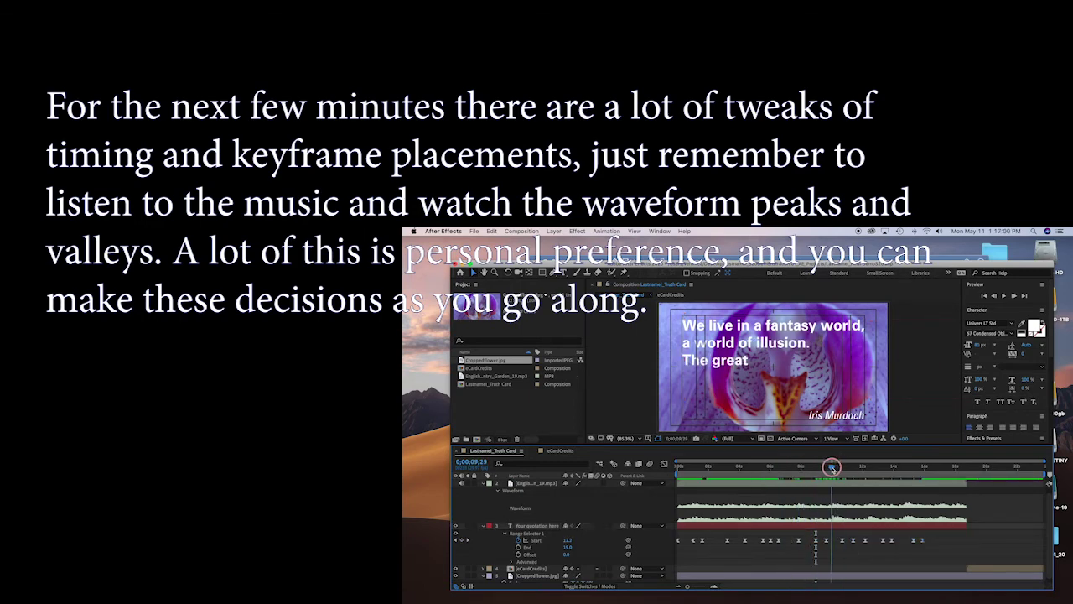
{"action": "left_click_drag", "start_coordinate": [832, 468], "coordinate": [805, 425]}
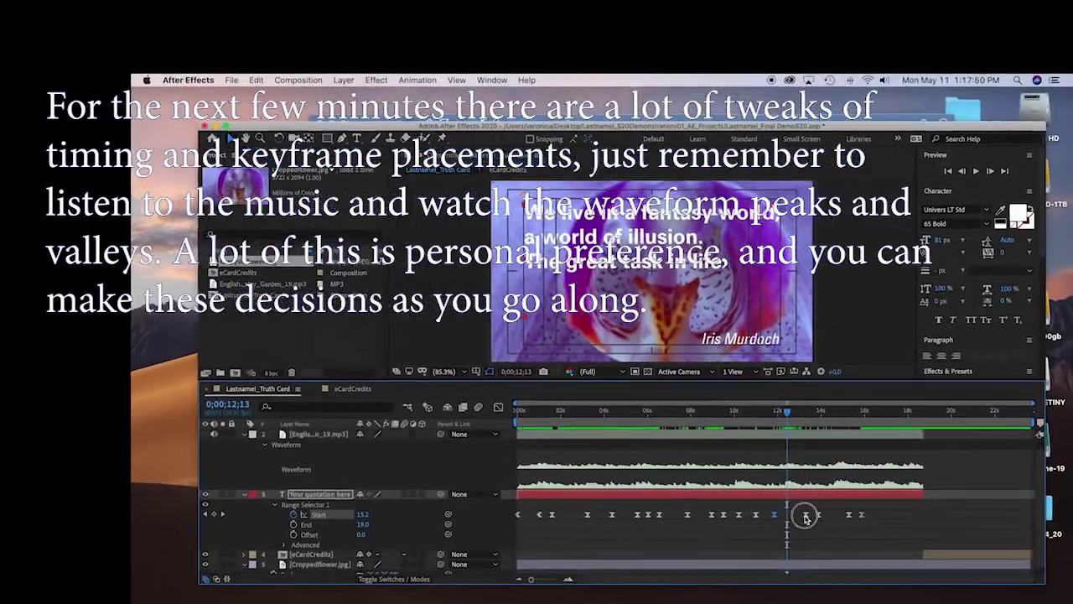
{"action": "left_click", "coordinate": [805, 516]}
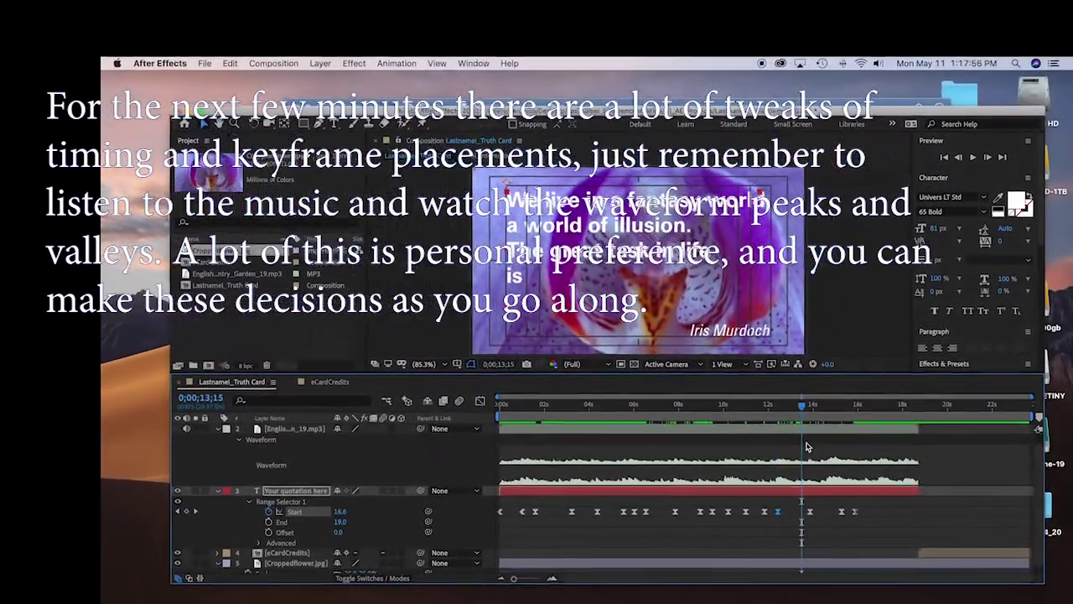
{"action": "left_click_drag", "start_coordinate": [788, 410], "coordinate": [847, 399]}
{"action": "left_click", "coordinate": [847, 509]}
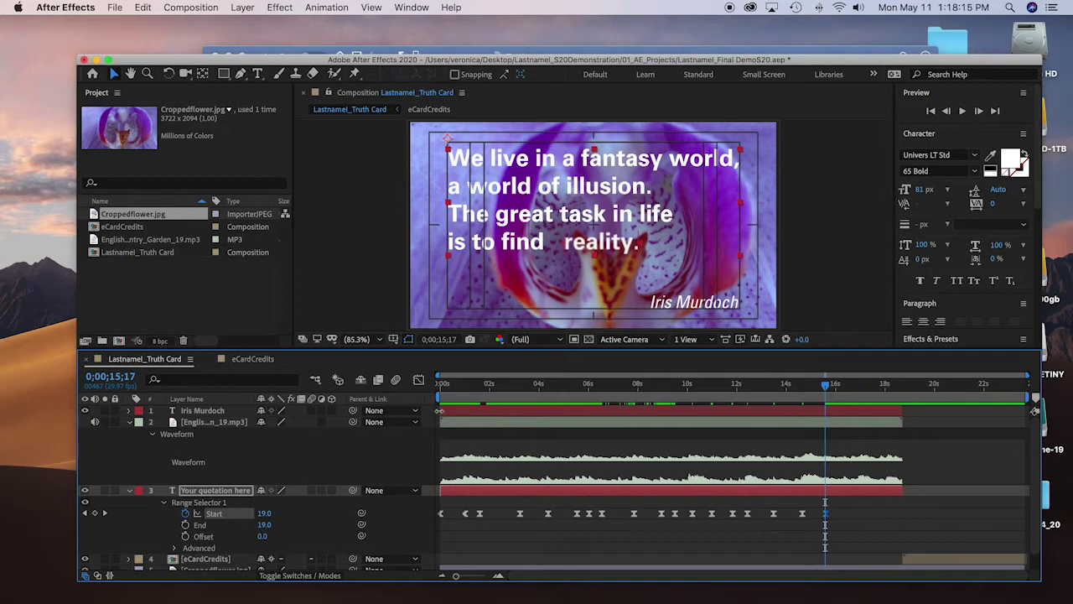
Add an Opacity text animator to the Iris Murdoch layer and add a Scale property to it
{"action": "left_click", "coordinate": [186, 411]}
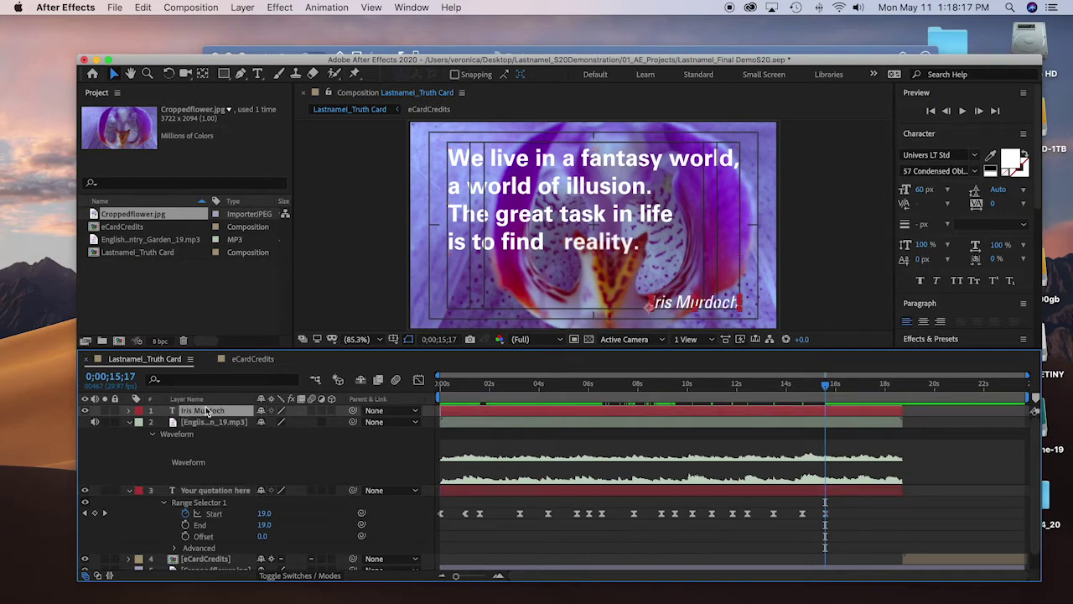
{"action": "left_click", "coordinate": [129, 411]}
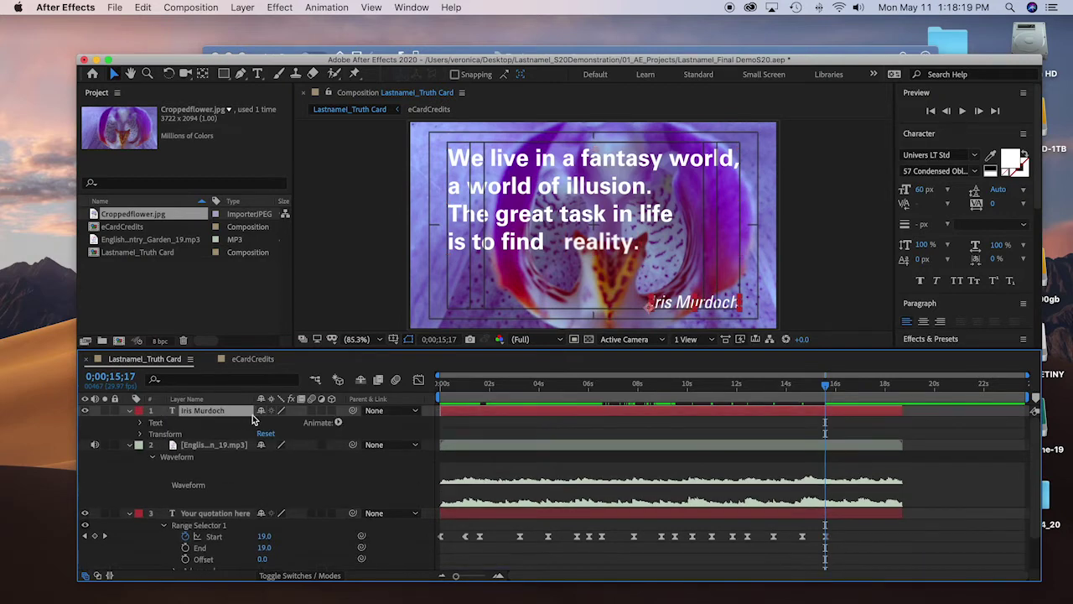
{"action": "left_click", "coordinate": [339, 424]}
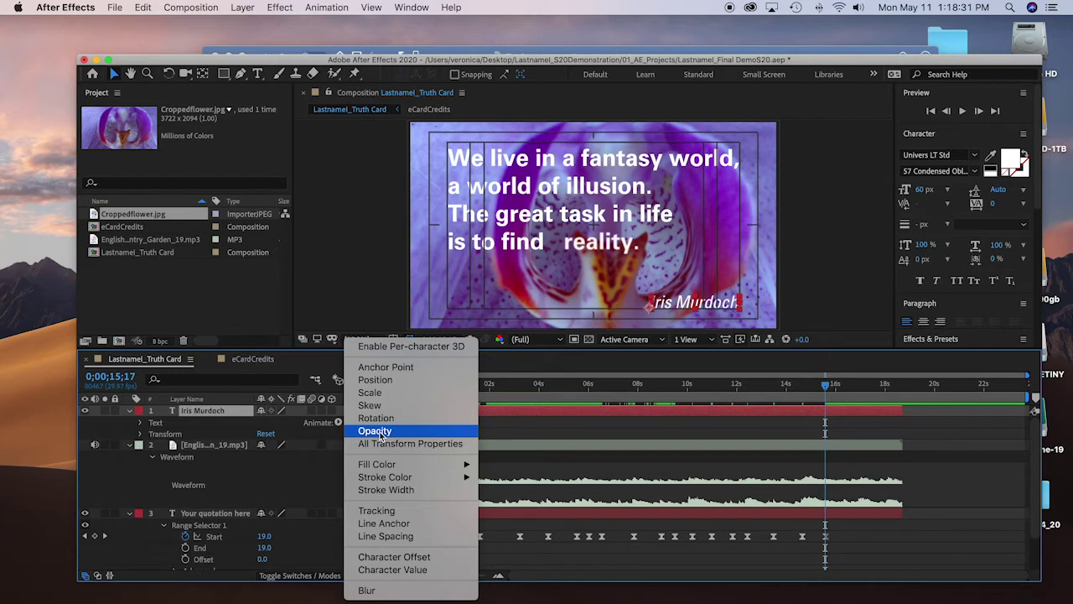
{"action": "left_click", "coordinate": [378, 432]}
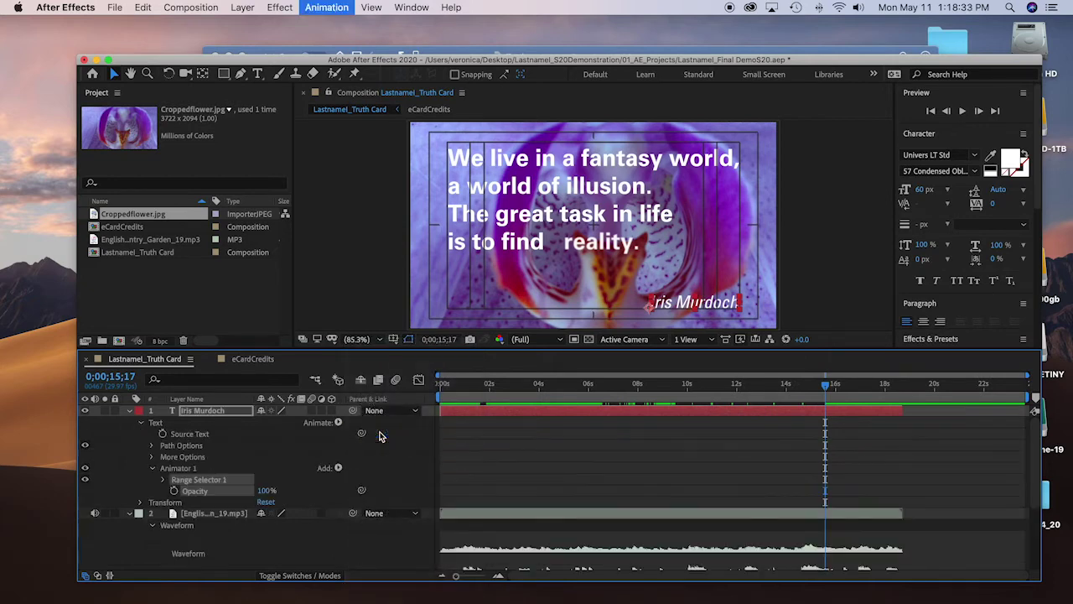
{"action": "left_click", "coordinate": [338, 468]}
{"action": "mouse_move", "coordinate": [339, 468]}
{"action": "mouse_move", "coordinate": [446, 469]}
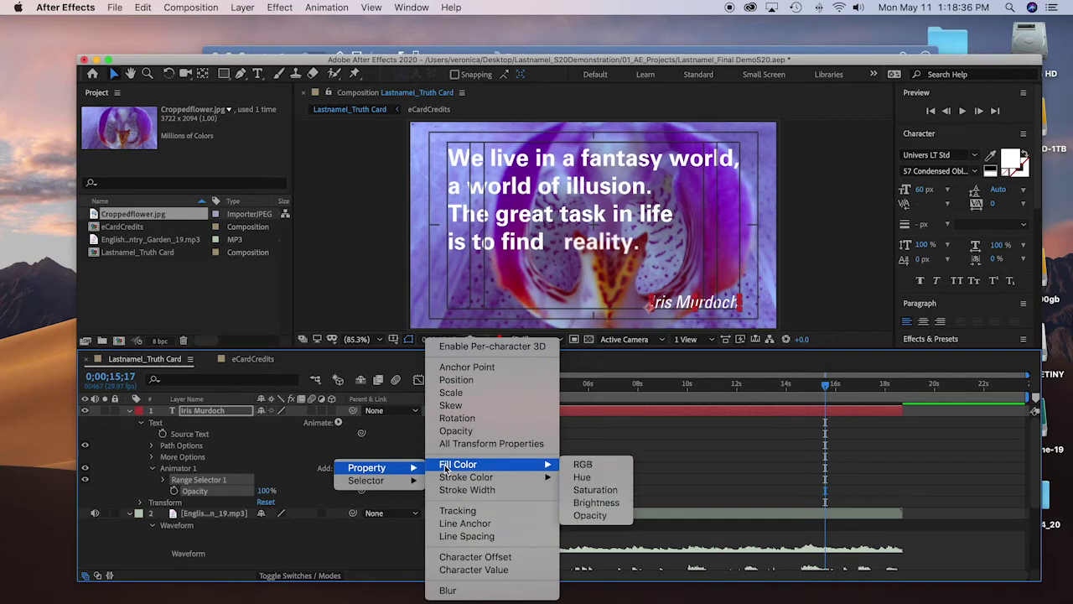
{"action": "left_click", "coordinate": [451, 393]}
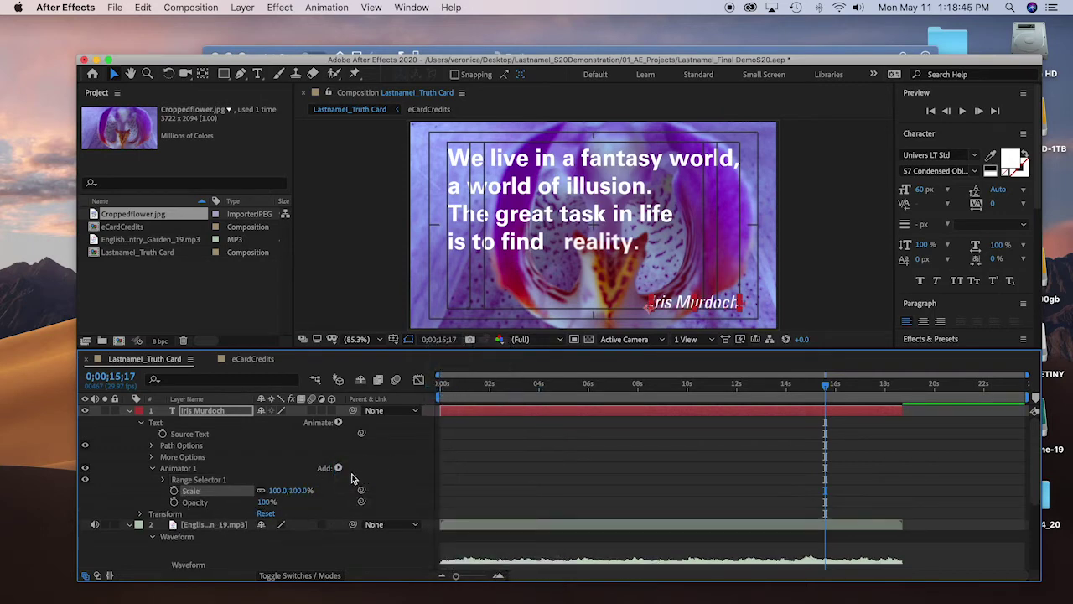
Enable Start keyframing at 0;00;15;17 in the Iris Murdoch range selector, and set it to be based on Words with Index units
{"action": "left_click", "coordinate": [164, 480]}
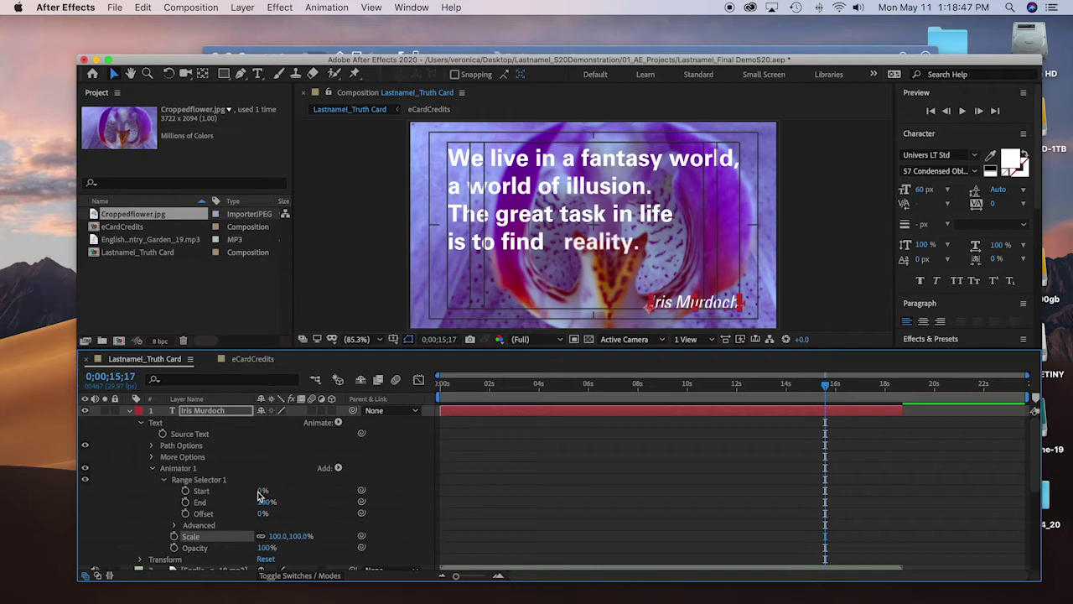
{"action": "left_click", "coordinate": [185, 491]}
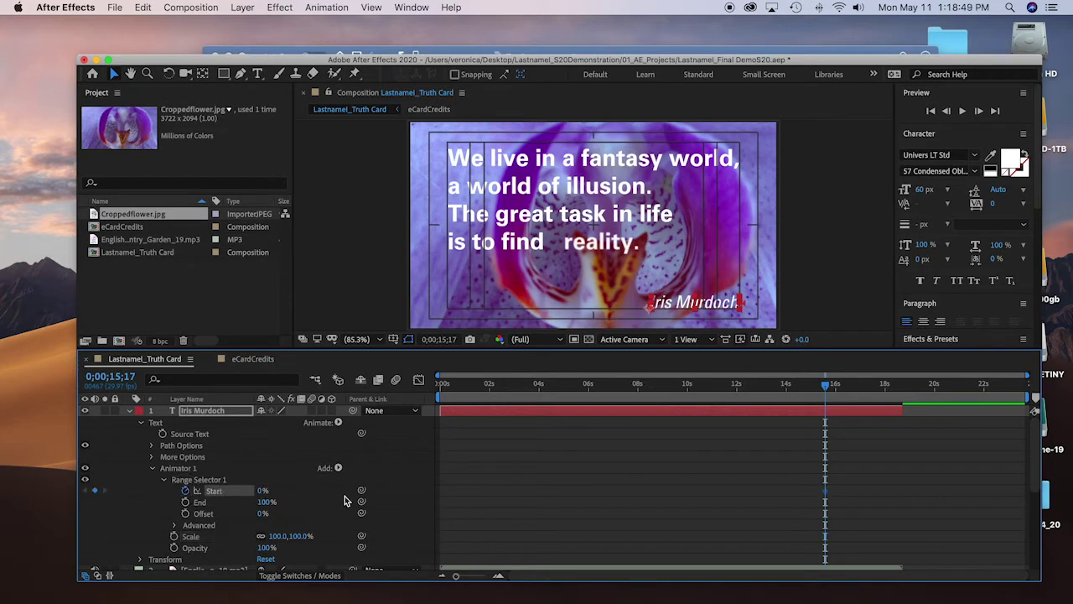
{"action": "left_click", "coordinate": [173, 525]}
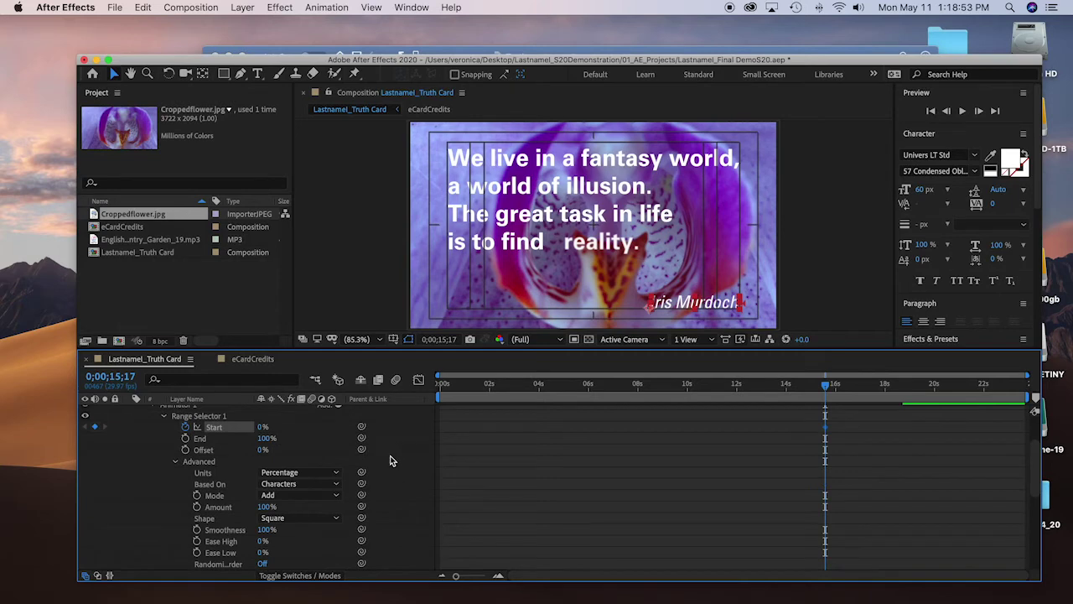
{"action": "left_click", "coordinate": [319, 489]}
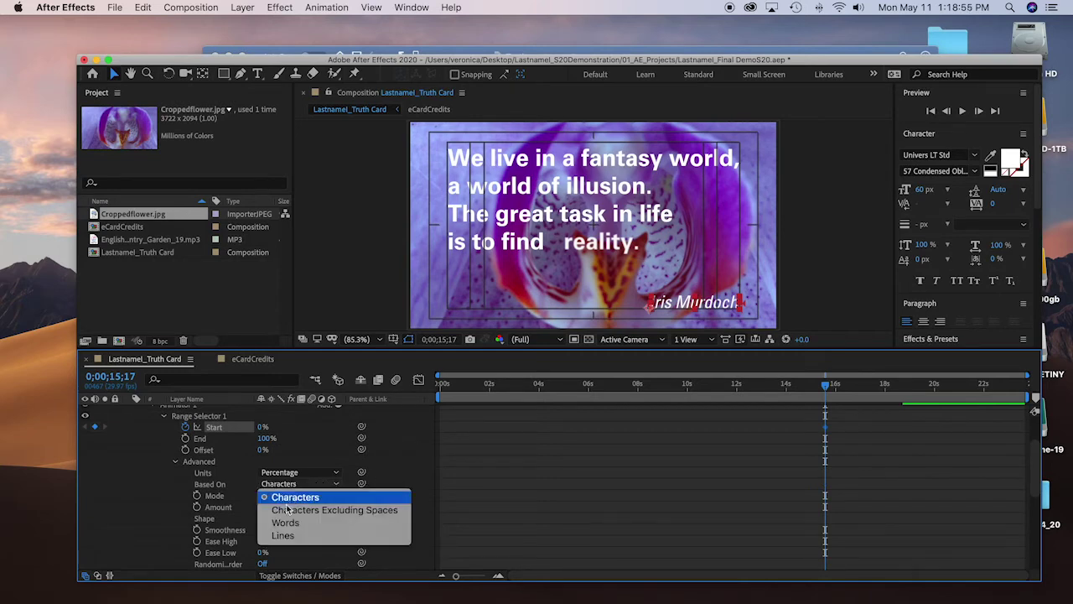
{"action": "left_click", "coordinate": [287, 522]}
{"action": "left_click", "coordinate": [304, 474]}
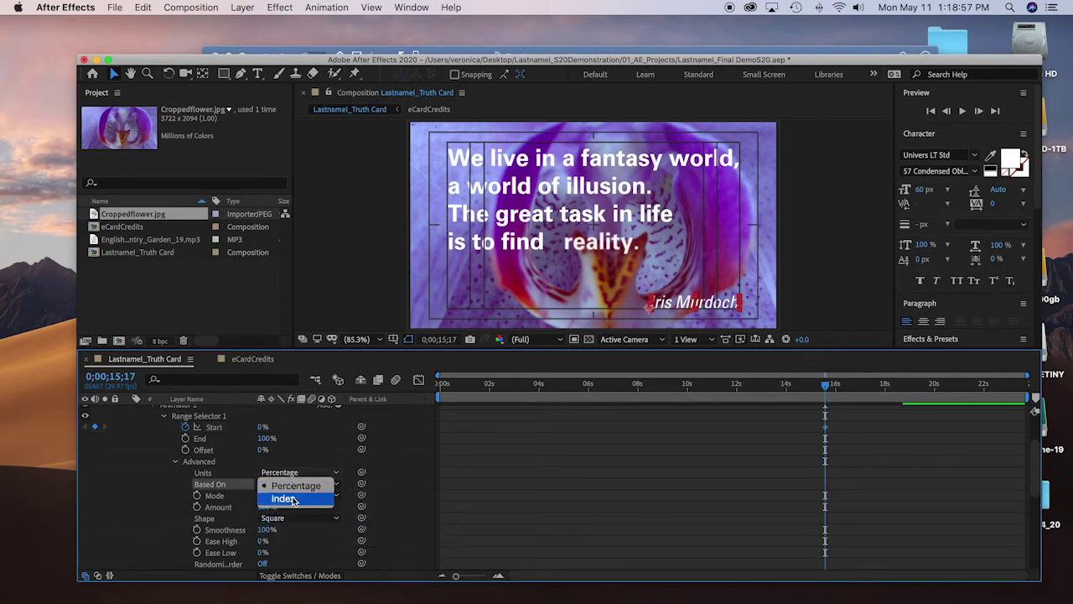
{"action": "left_click", "coordinate": [292, 500]}
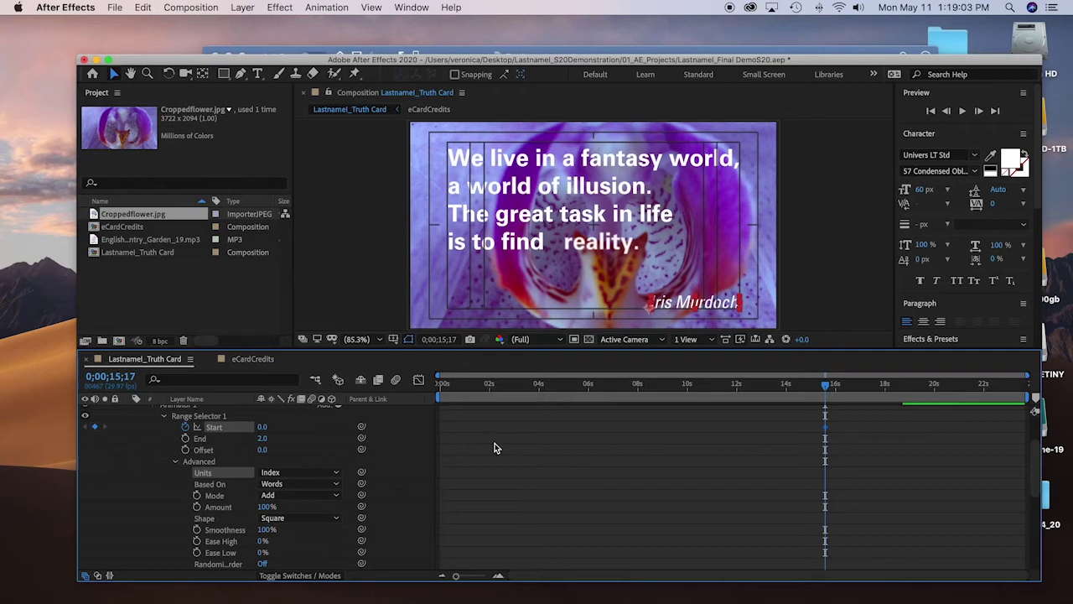
Set the Iris Murdoch text animator's Opacity to 0% and its Scale to 200%
{"action": "key", "text": "u"}
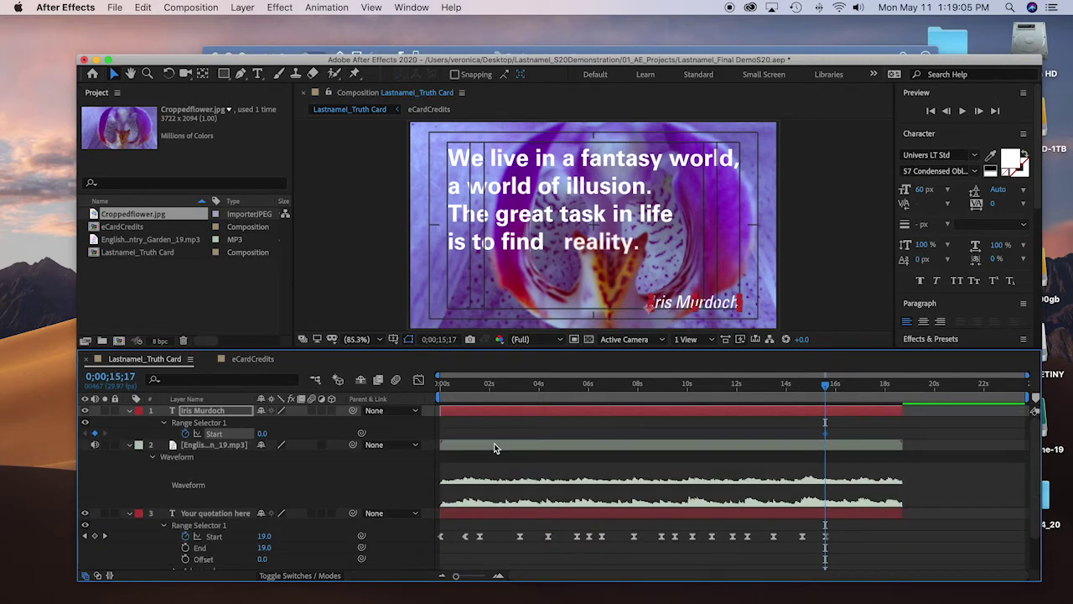
{"action": "left_click", "coordinate": [826, 387]}
{"action": "left_click", "coordinate": [164, 424]}
{"action": "left_click", "coordinate": [165, 425]}
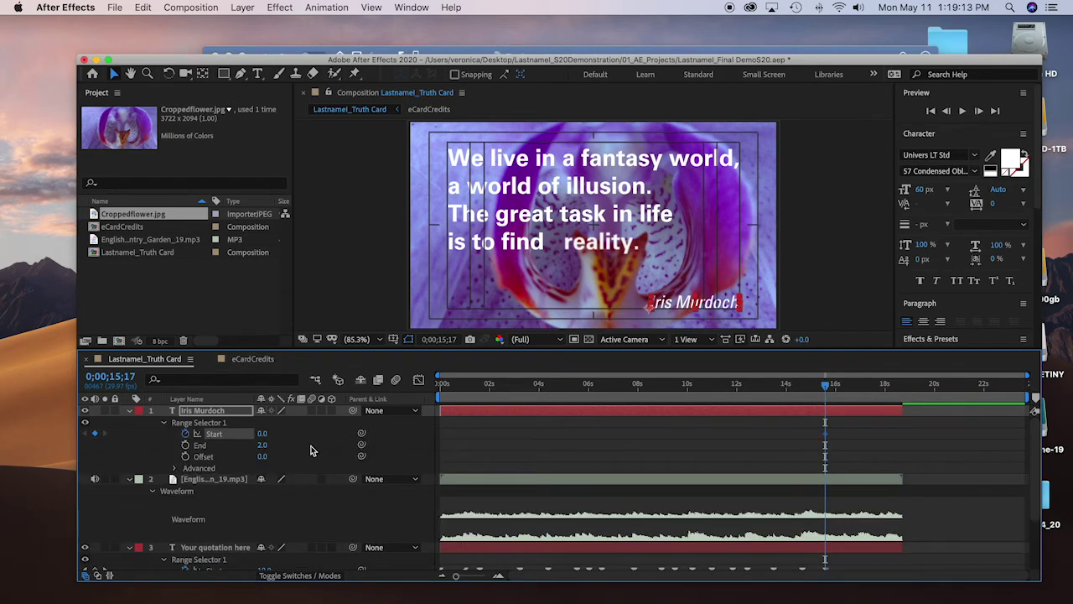
{"action": "left_click", "coordinate": [130, 413]}
{"action": "left_click", "coordinate": [130, 413]}
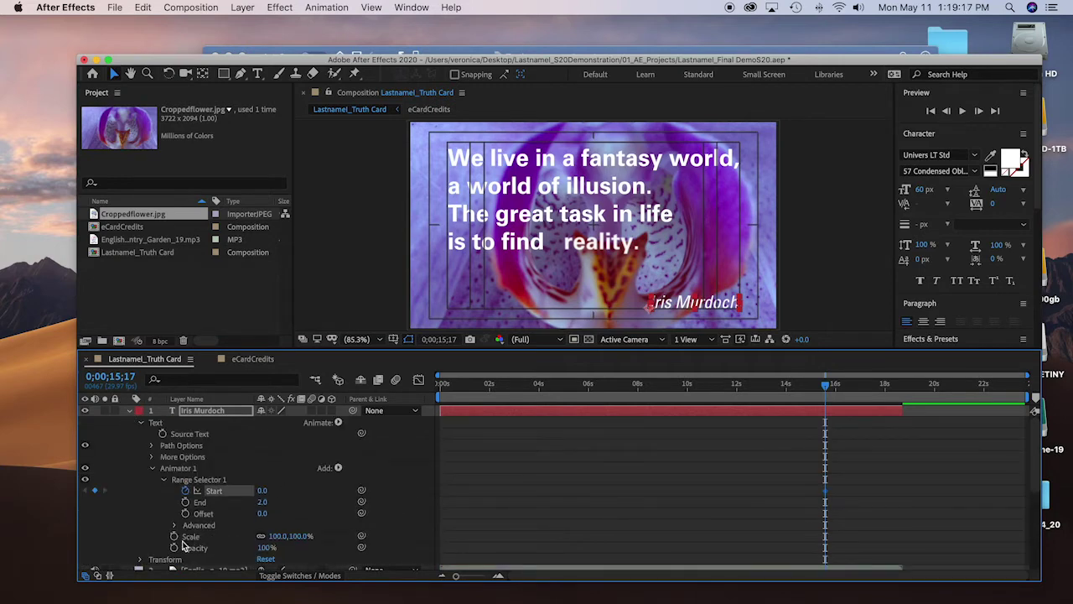
{"action": "left_click", "coordinate": [265, 548]}
{"action": "type", "text": "0"}
{"action": "key", "text": "Return"}
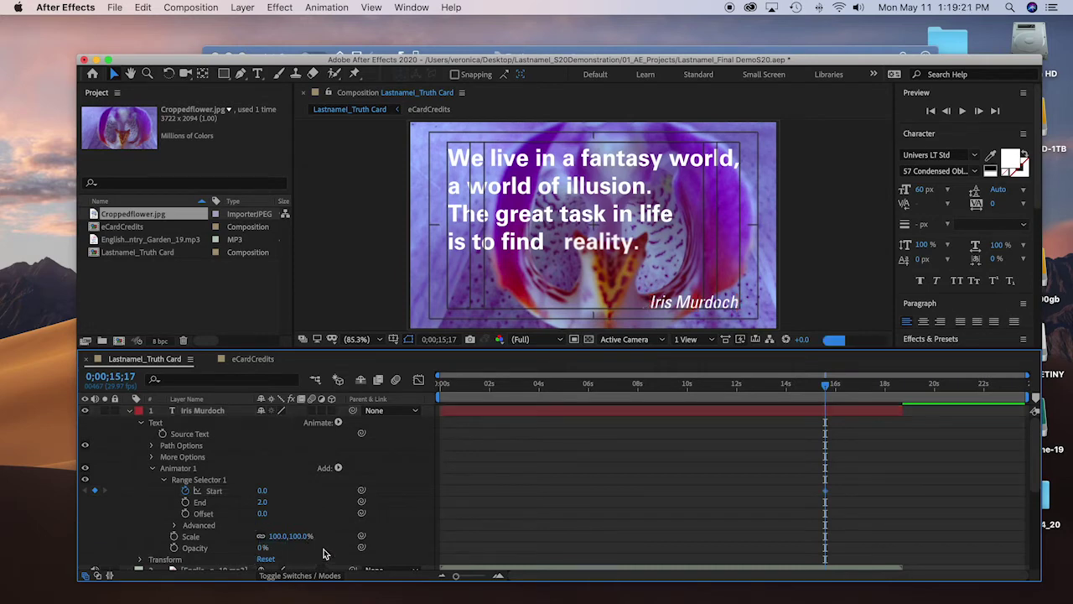
{"action": "key", "text": "shift+Tab"}
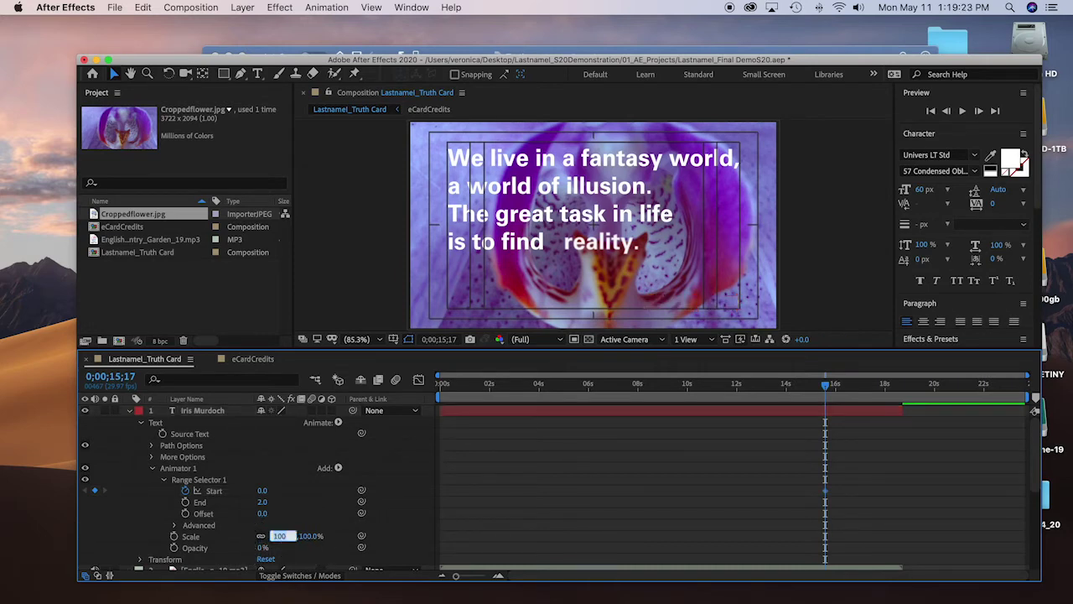
{"action": "type", "text": "200"}
{"action": "key", "text": "Return"}
Add a Blur property to the Iris Murdoch text animator and set it to 20
{"action": "left_click", "coordinate": [338, 469]}
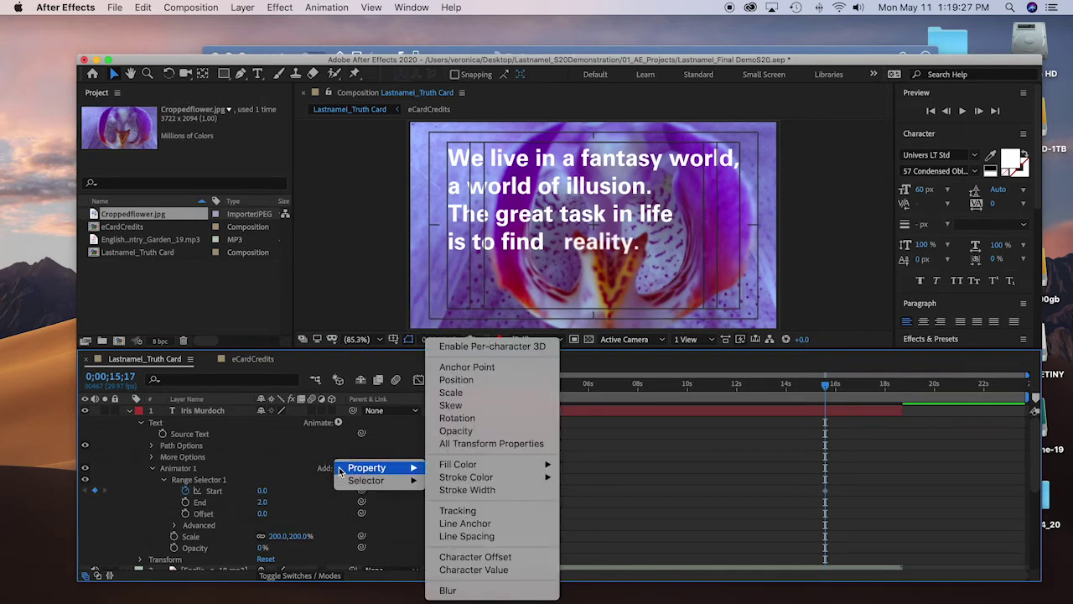
{"action": "left_click", "coordinate": [457, 590]}
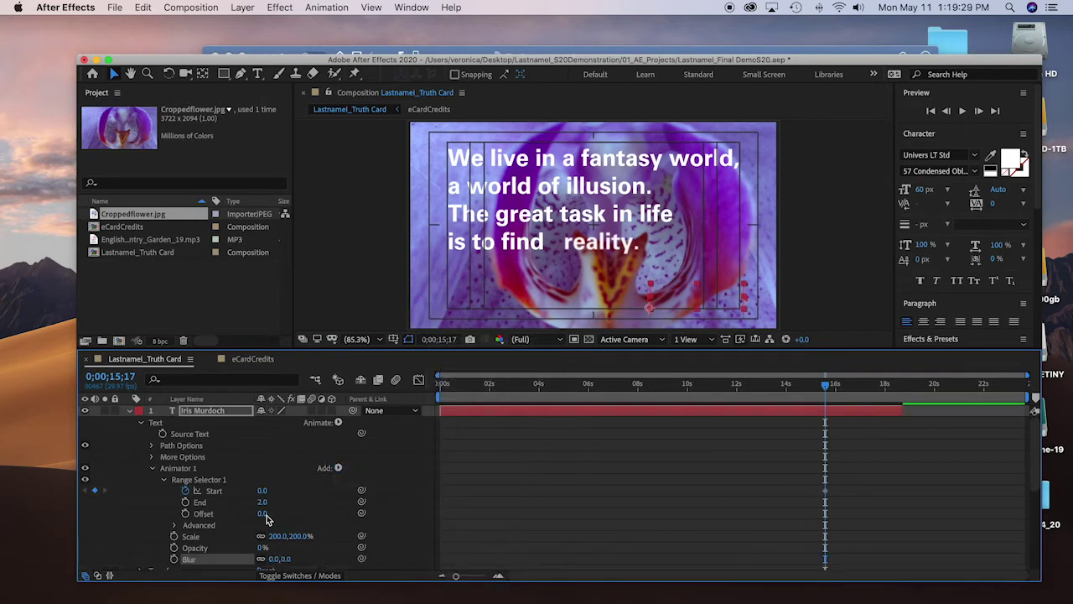
{"action": "left_click", "coordinate": [275, 559]}
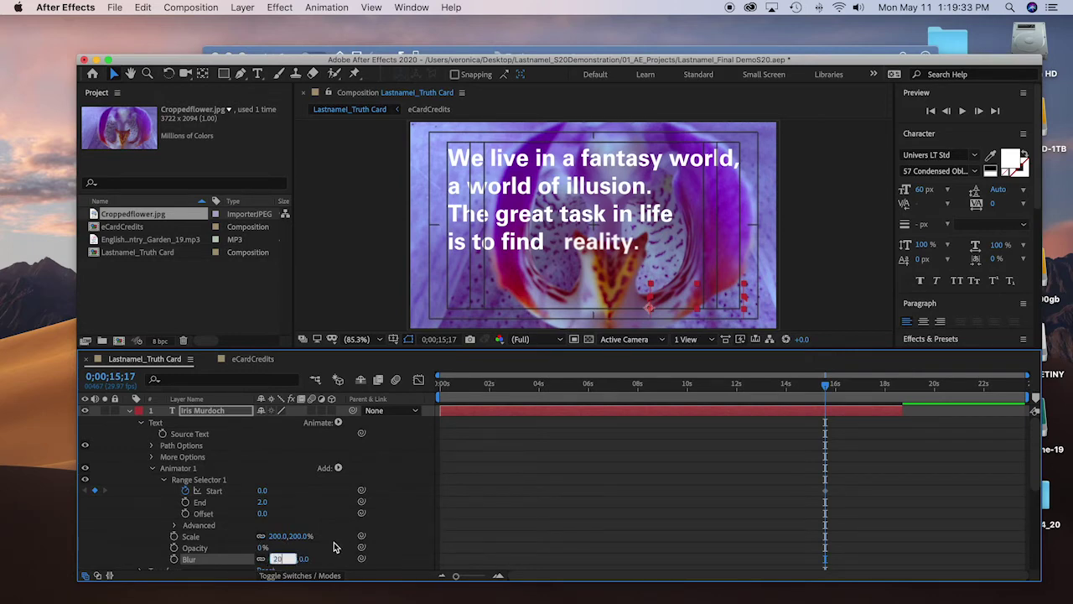
{"action": "type", "text": "20"}
{"action": "left_click", "coordinate": [349, 553]}
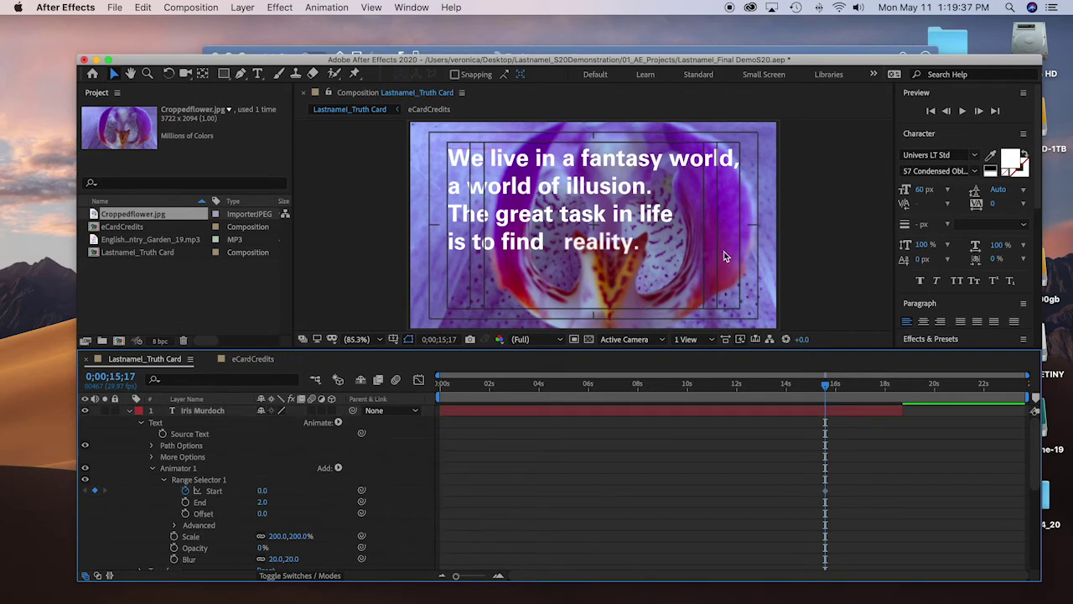
Preview the ending with the music, and set the Iris Murdoch range selector's Start to 1 at 0;00;16;12
{"action": "left_click", "coordinate": [215, 411]}
{"action": "key", "text": "u"}
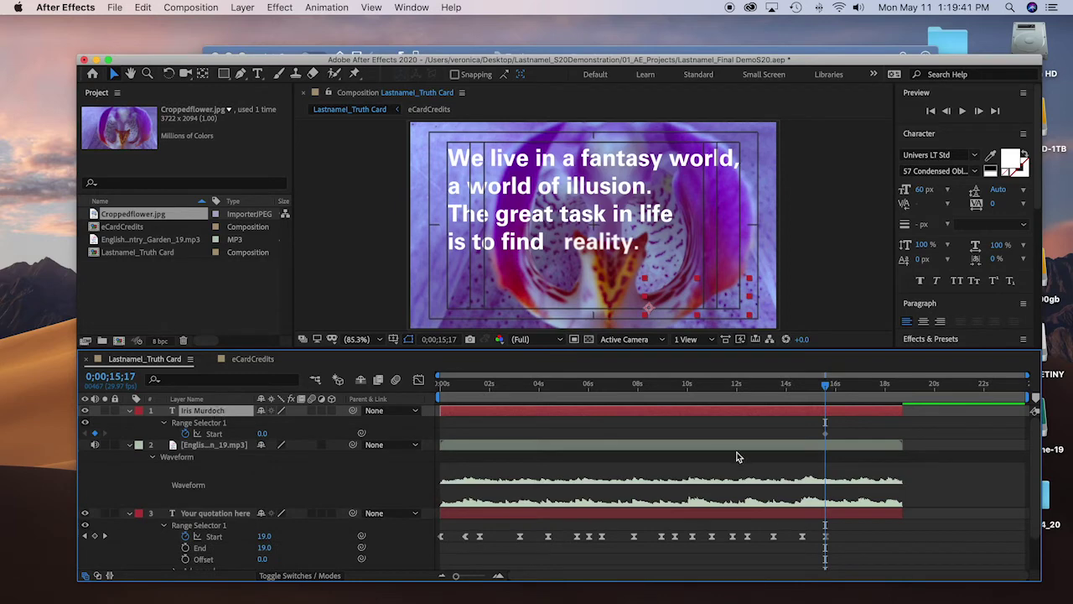
{"action": "key", "text": "space"}
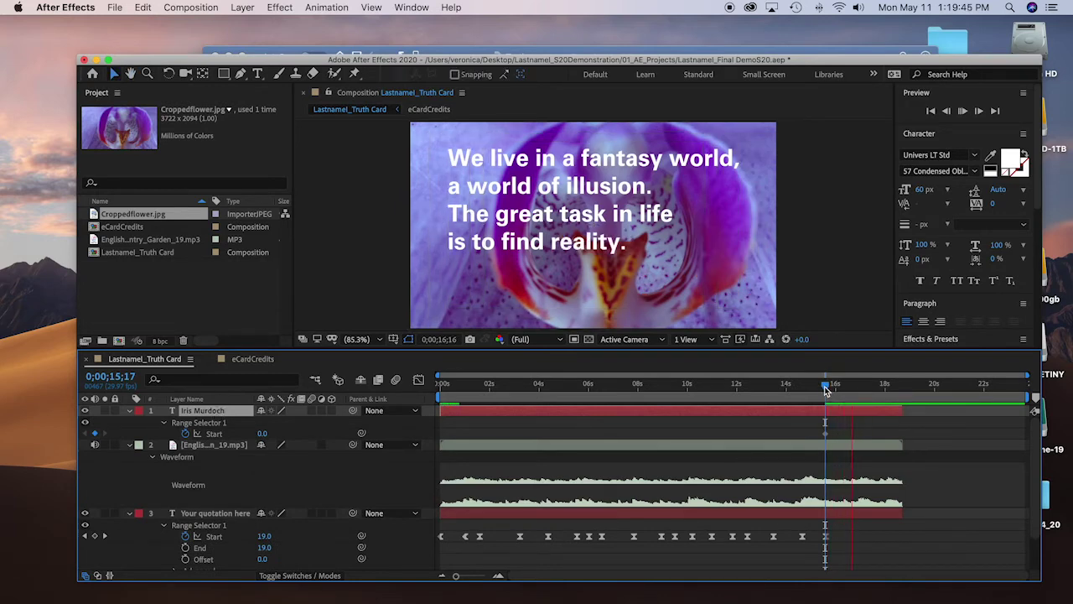
{"action": "key", "text": "space"}
{"action": "key", "text": "space"}
{"action": "left_click_drag", "start_coordinate": [861, 386], "coordinate": [844, 388]}
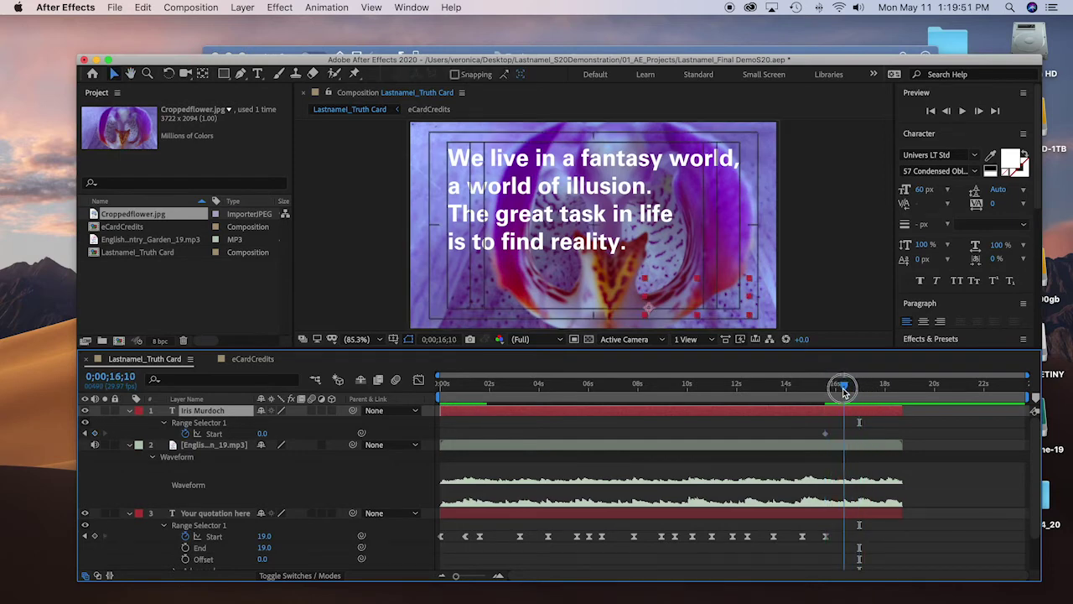
{"action": "left_click_drag", "start_coordinate": [843, 392], "coordinate": [846, 394]}
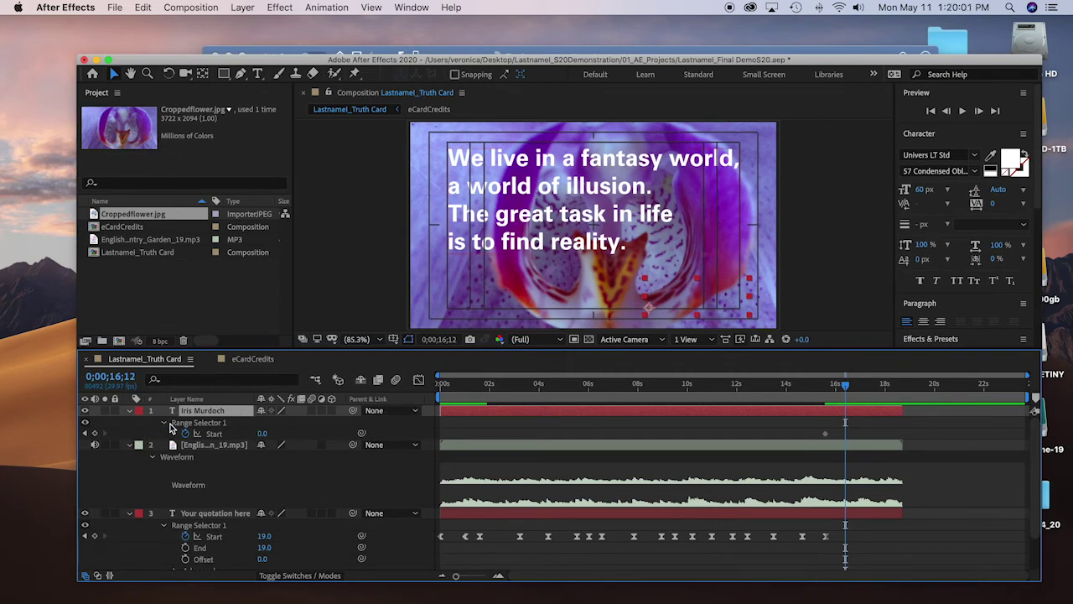
{"action": "left_click", "coordinate": [262, 433]}
{"action": "left_click", "coordinate": [302, 439]}
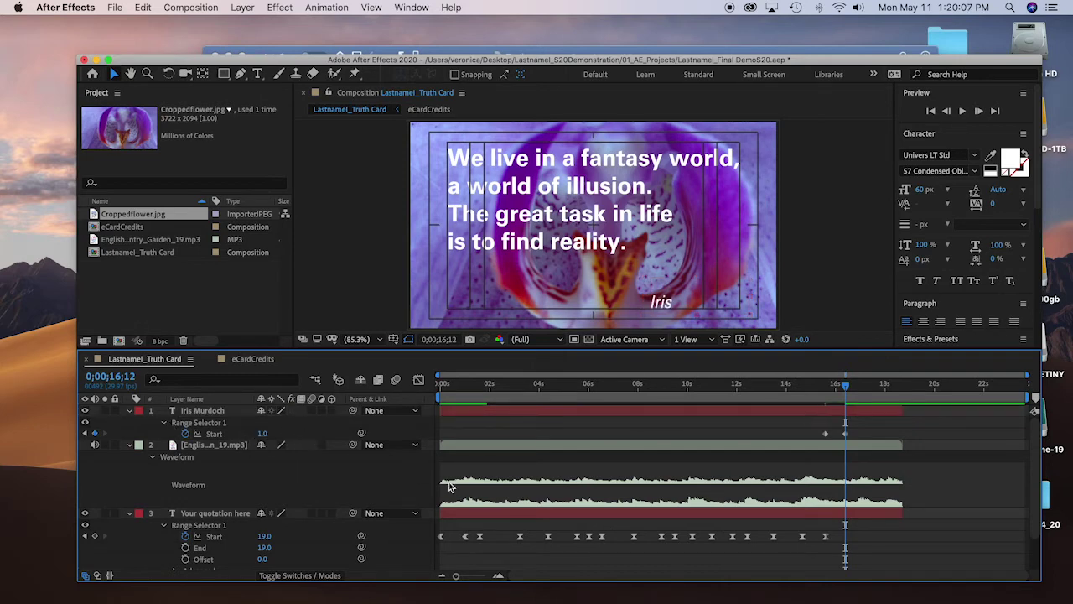
Set the Iris Murdoch range selector's Start to 2 at 0;00;17;01
{"action": "left_click_drag", "start_coordinate": [845, 384], "coordinate": [862, 385]}
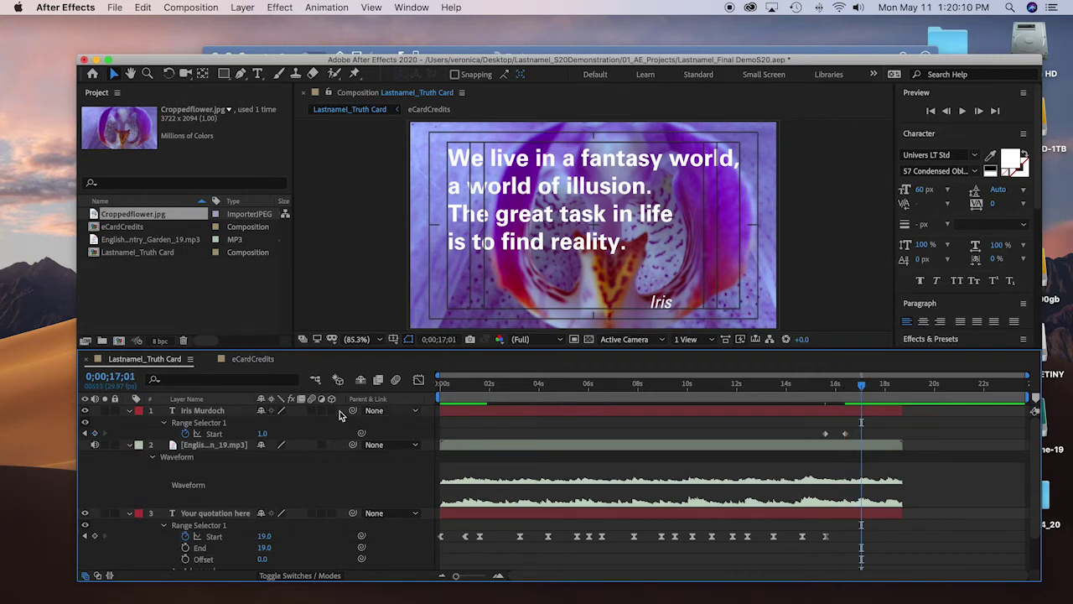
{"action": "left_click", "coordinate": [261, 433]}
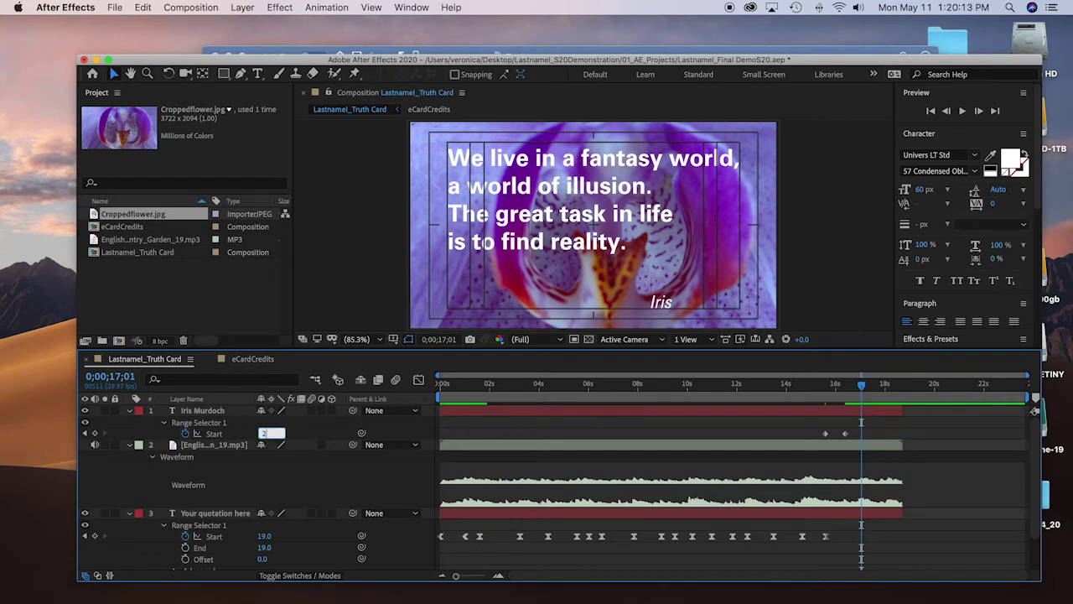
{"action": "type", "text": "2"}
{"action": "key", "text": "Return"}
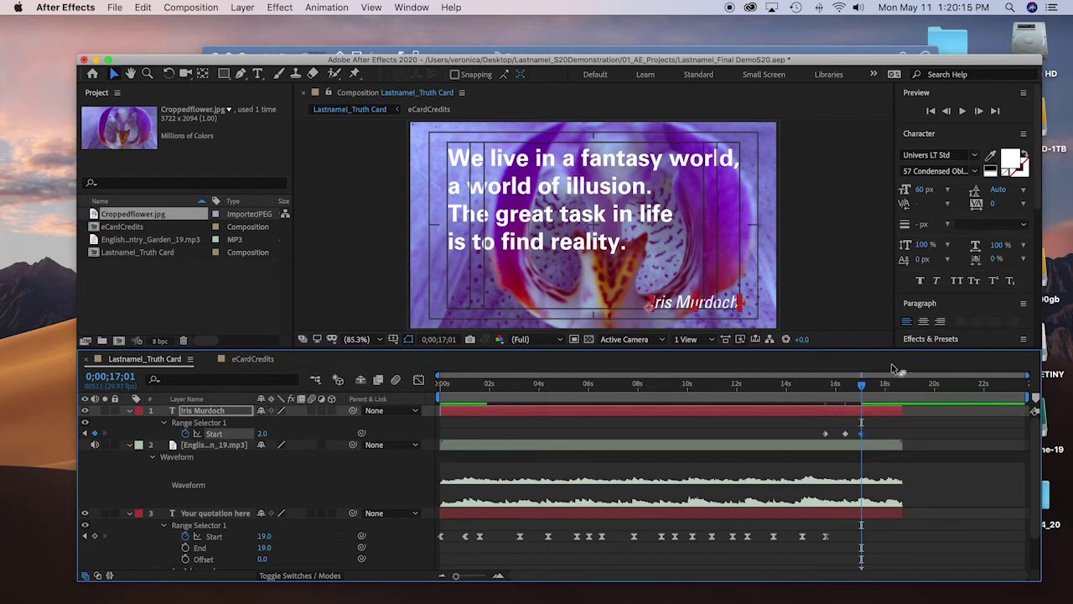
Save the project, and preview the whole animation from the start with the layer properties collapsed
{"action": "key", "text": "Home"}
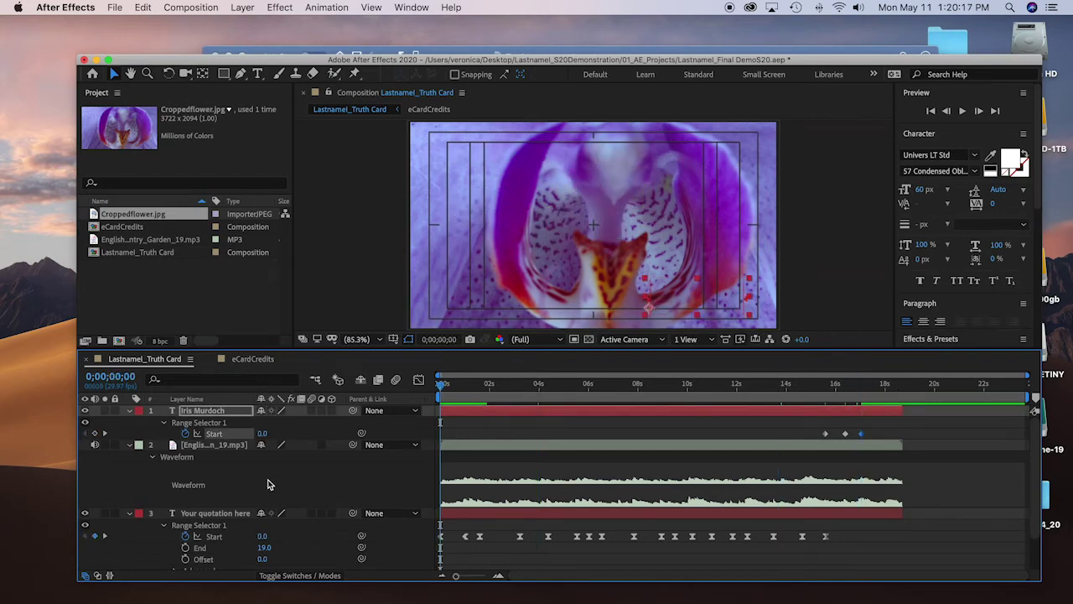
{"action": "key", "text": "super+s"}
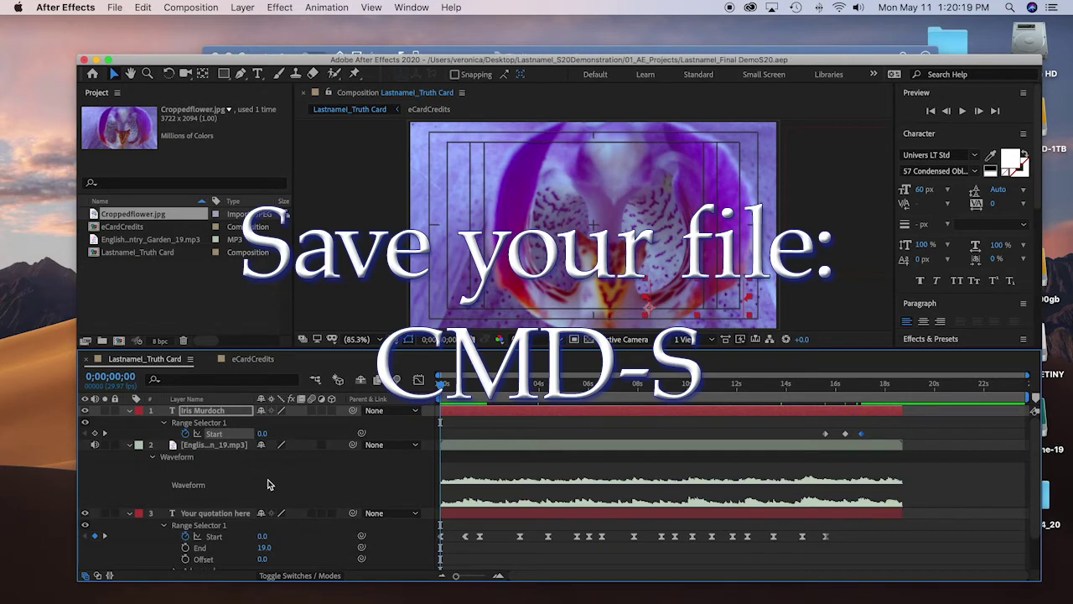
{"action": "left_click", "coordinate": [114, 482]}
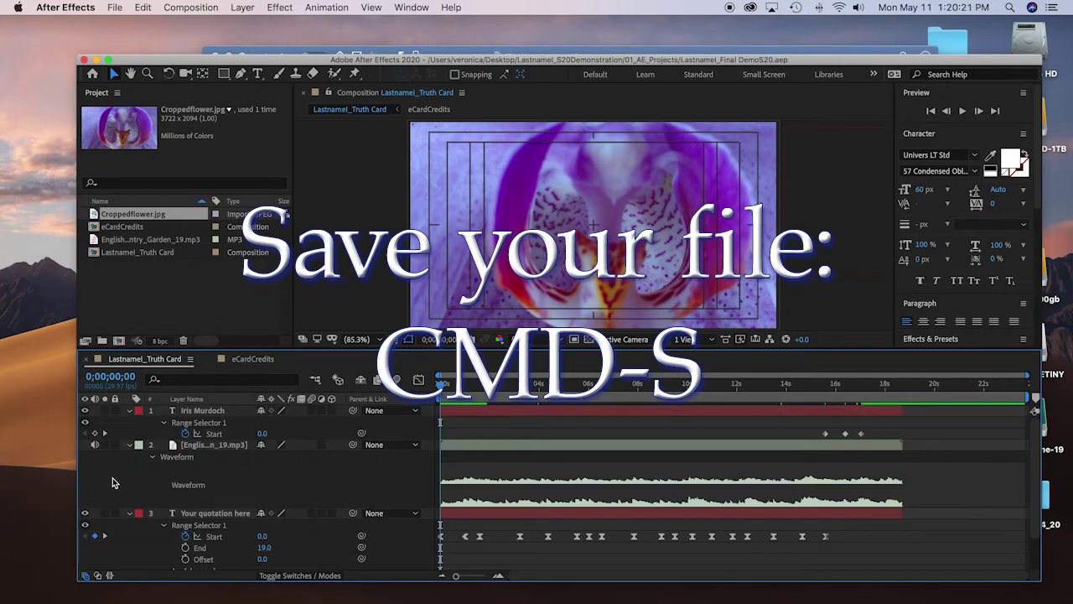
{"action": "key", "text": "u"}
{"action": "key", "text": "space"}
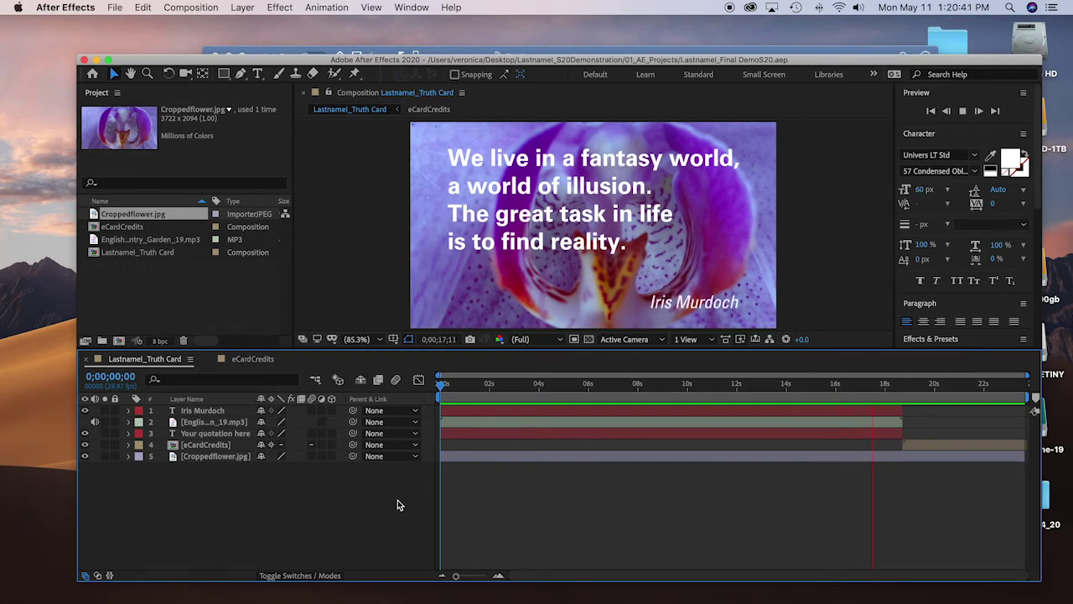
{"action": "key", "text": "space"}
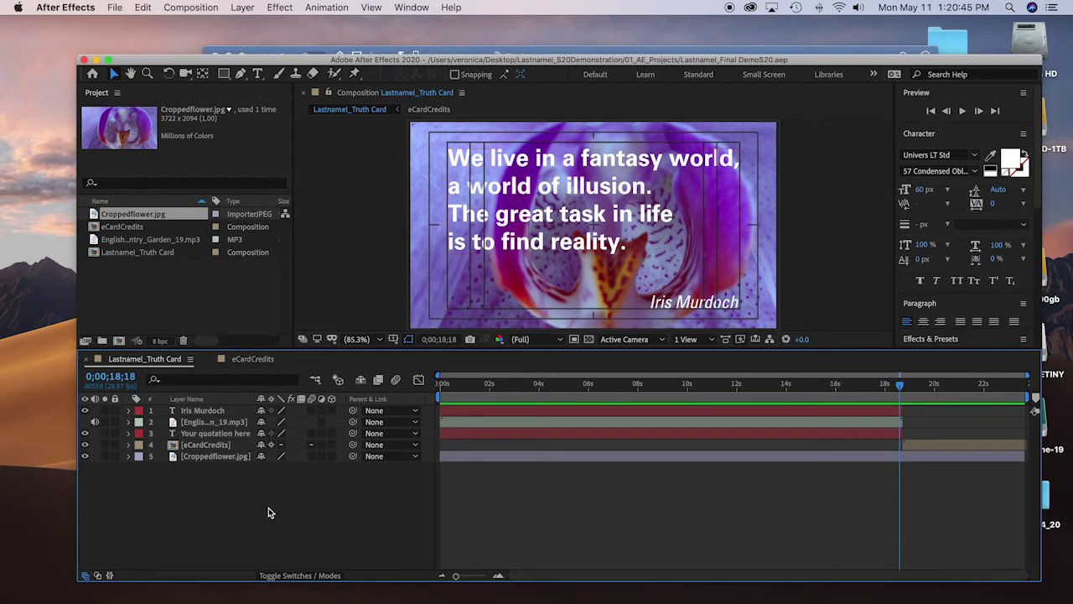
Replay the composition to check the timing of the quotation and author credit against the music
{"action": "left_click", "coordinate": [200, 457]}
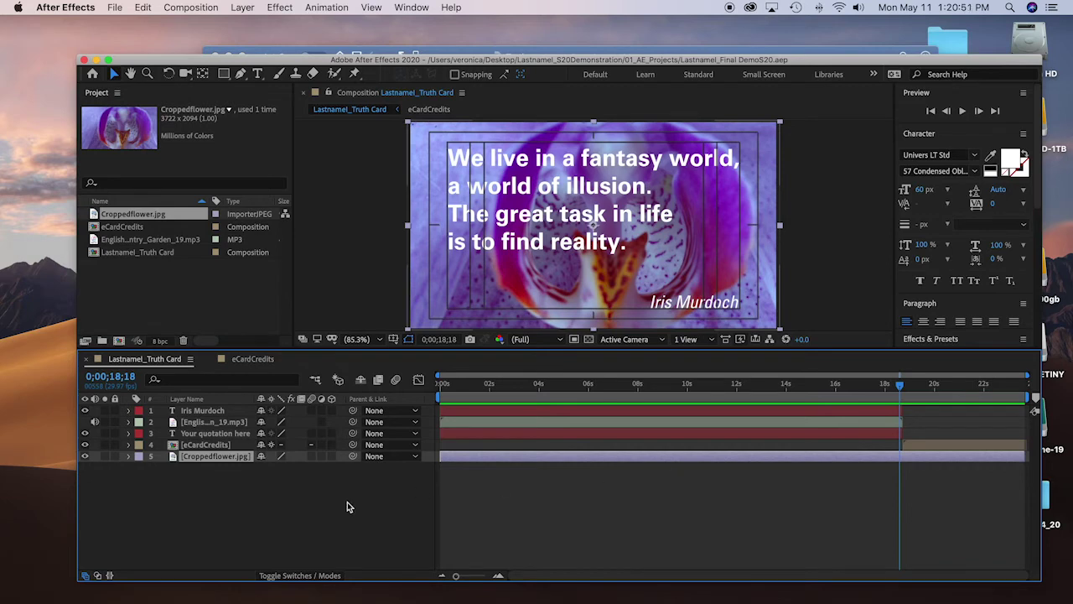
{"action": "key", "text": "space"}
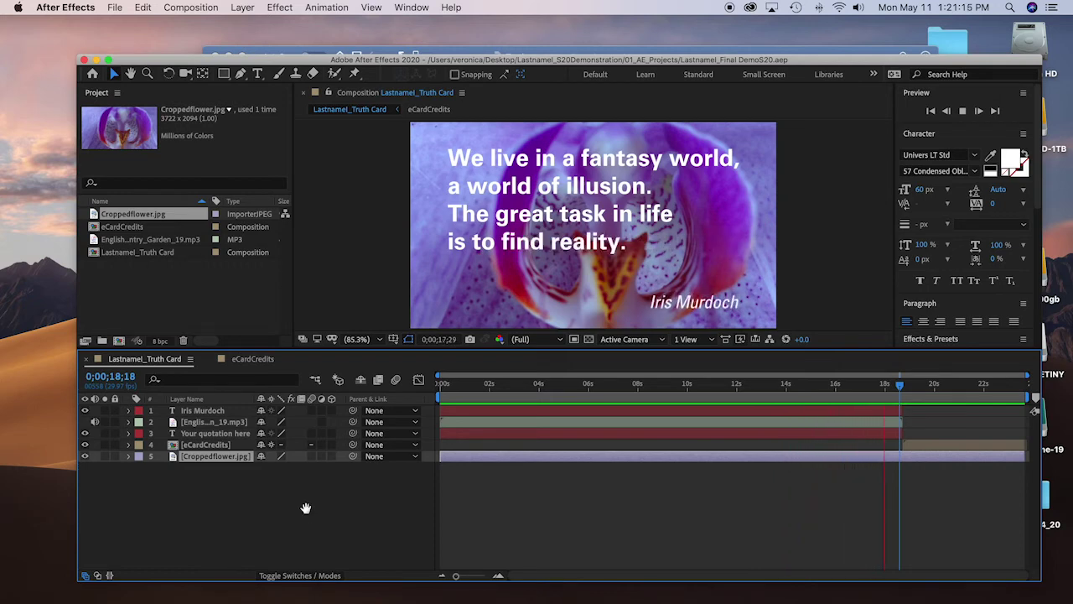
{"action": "key", "text": "space"}
Reveal the quotation layer's Start keyframes and play its word-by-word animation from the beginning
{"action": "left_click", "coordinate": [235, 432]}
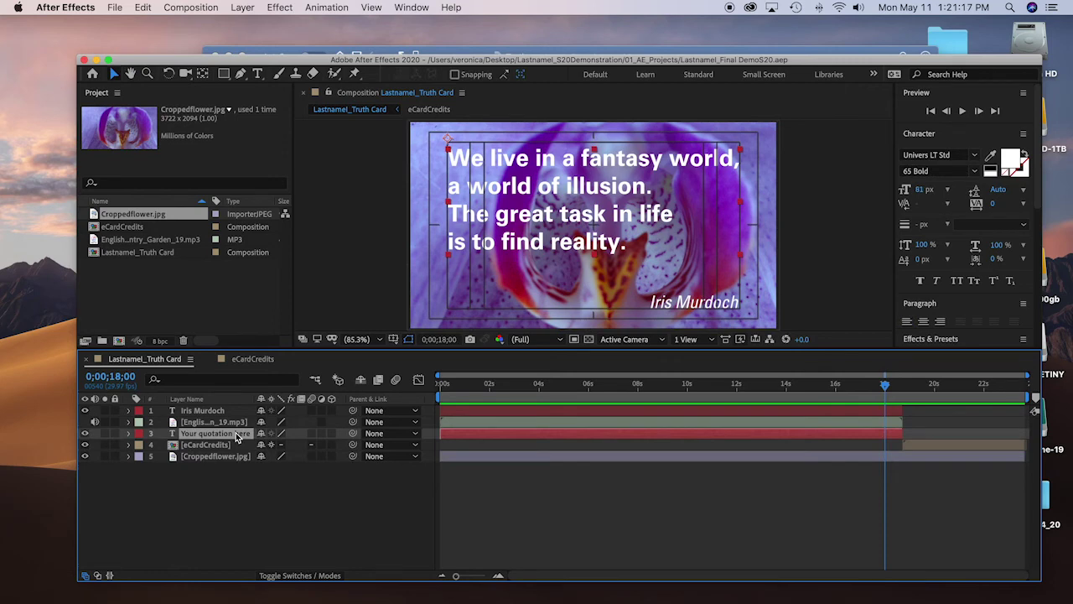
{"action": "key", "text": "u"}
{"action": "key", "text": "Home"}
{"action": "key", "text": "space"}
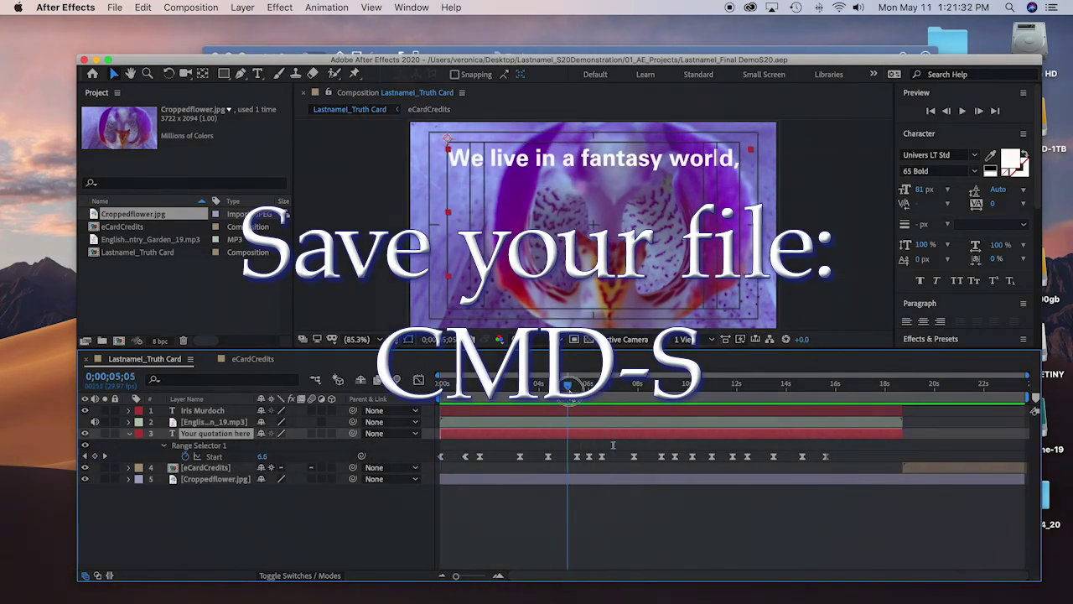
{"action": "key", "text": "space"}
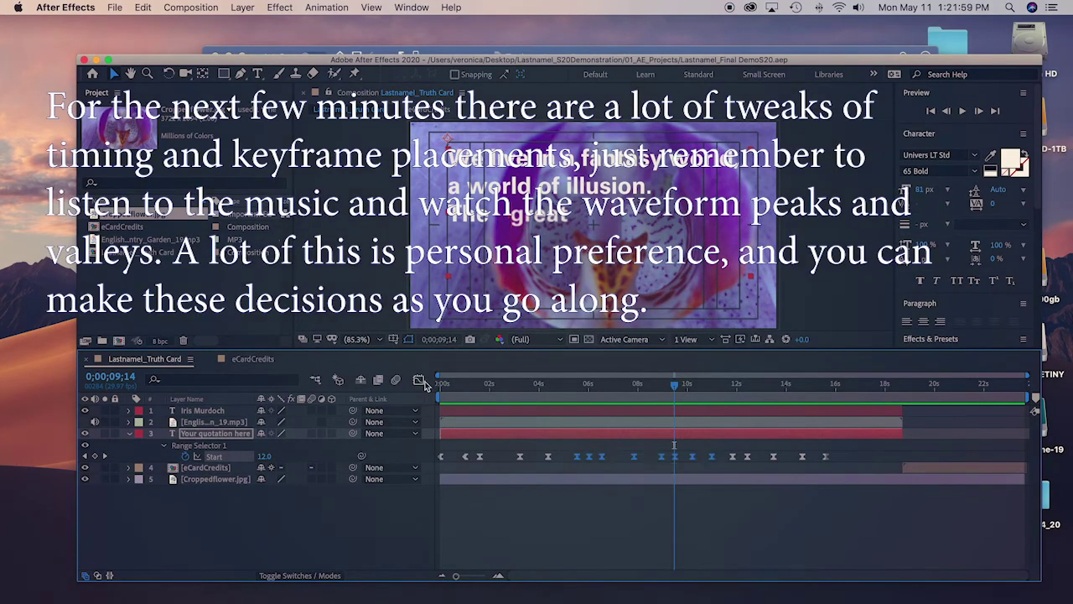
Compress the selected mid-quotation Start keyframes in the Graph Editor to end at 0;00;09;14, and preview the timing
{"action": "left_click", "coordinate": [418, 379]}
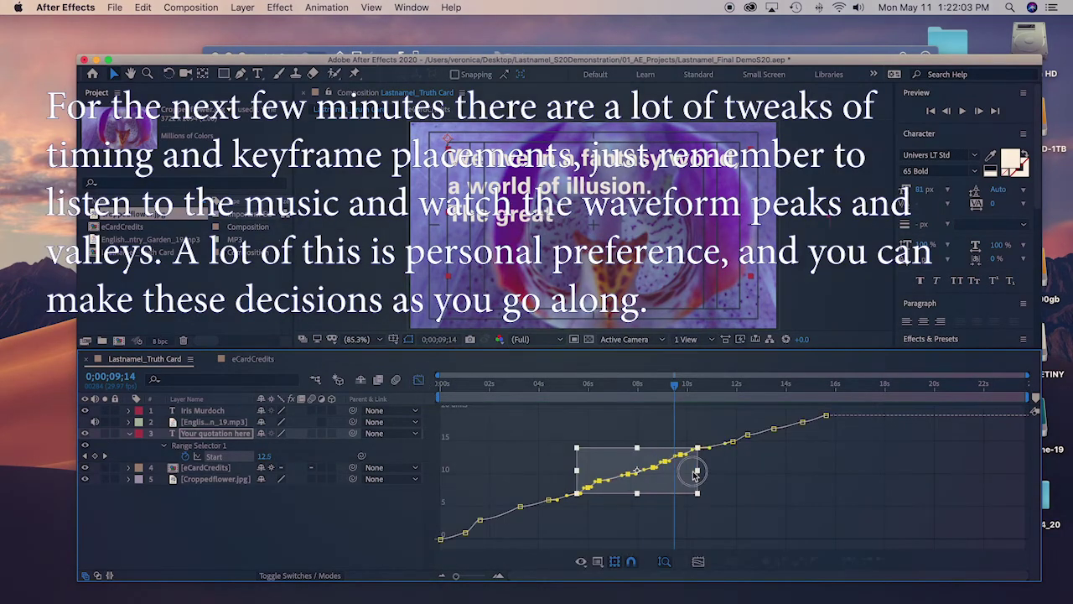
{"action": "mouse_move", "coordinate": [675, 473]}
{"action": "left_mouse_down"}
{"action": "mouse_move", "coordinate": [730, 469]}
{"action": "mouse_move", "coordinate": [678, 473]}
{"action": "left_mouse_up"}
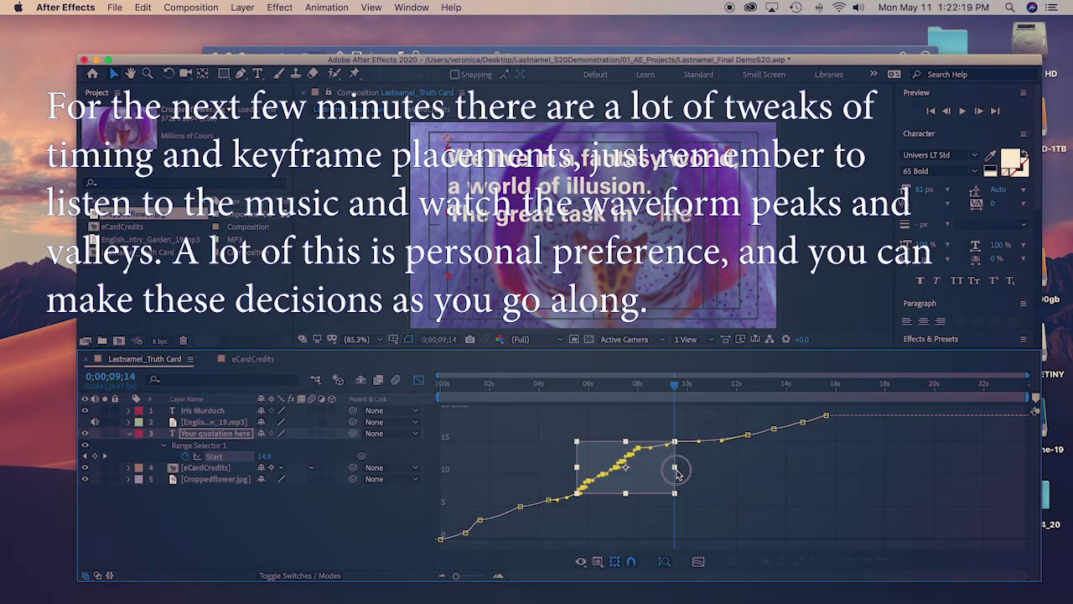
{"action": "key", "text": "shift+F3"}
{"action": "key", "text": "space"}
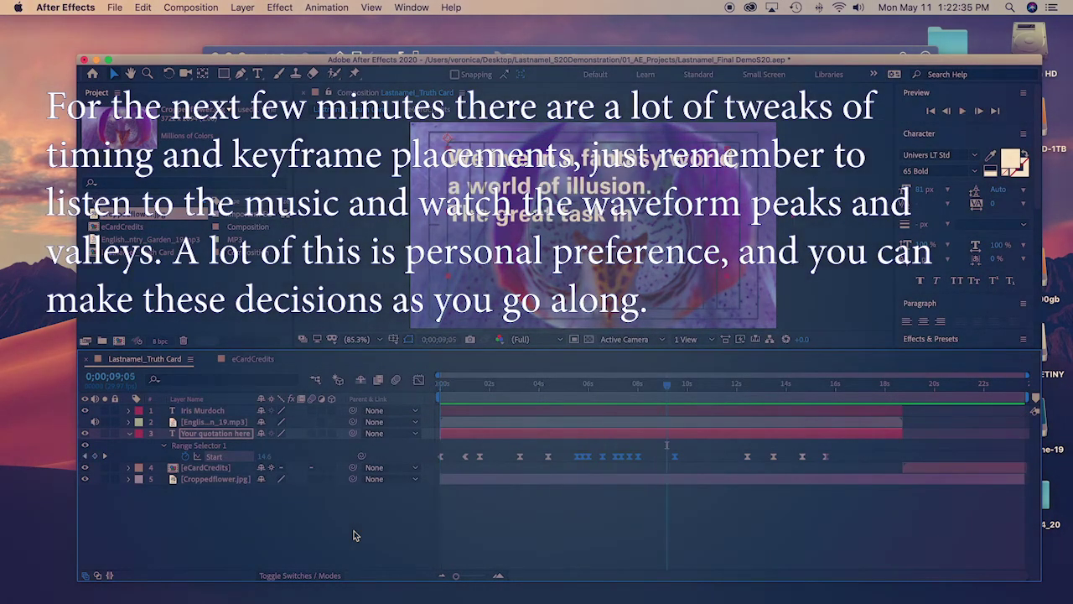
Reveal the music layer's waveform with the playhead at 0;00;07;07 as a timing reference for the quotation's Start keyframes
{"action": "left_click_drag", "start_coordinate": [609, 445], "coordinate": [681, 469]}
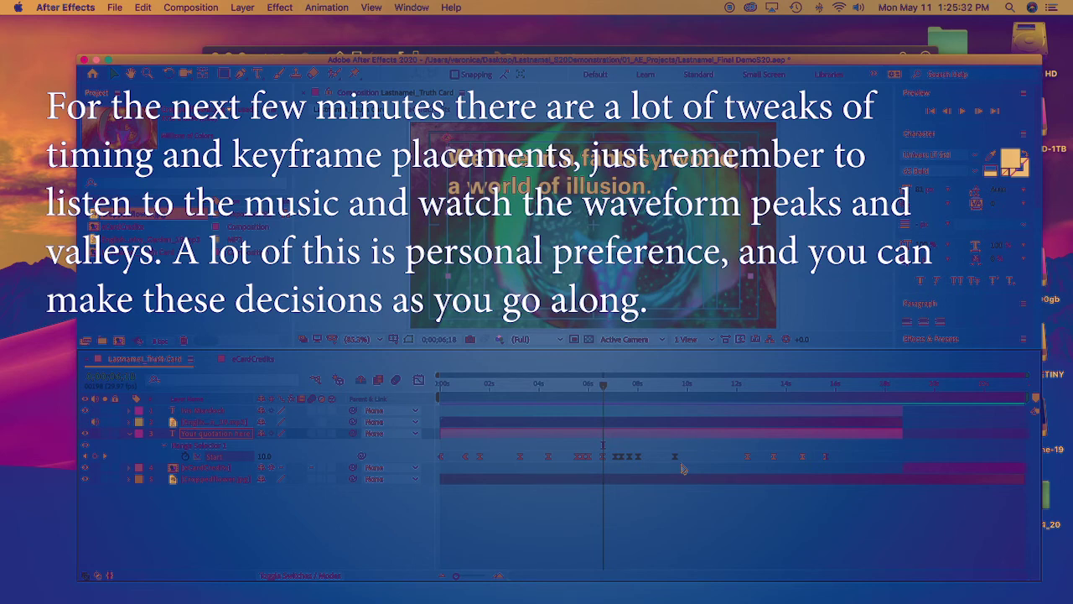
{"action": "mouse_move", "coordinate": [604, 388]}
{"action": "left_mouse_down"}
{"action": "mouse_move", "coordinate": [565, 387]}
{"action": "mouse_move", "coordinate": [618, 388]}
{"action": "left_mouse_up"}
{"action": "left_click", "coordinate": [577, 427]}
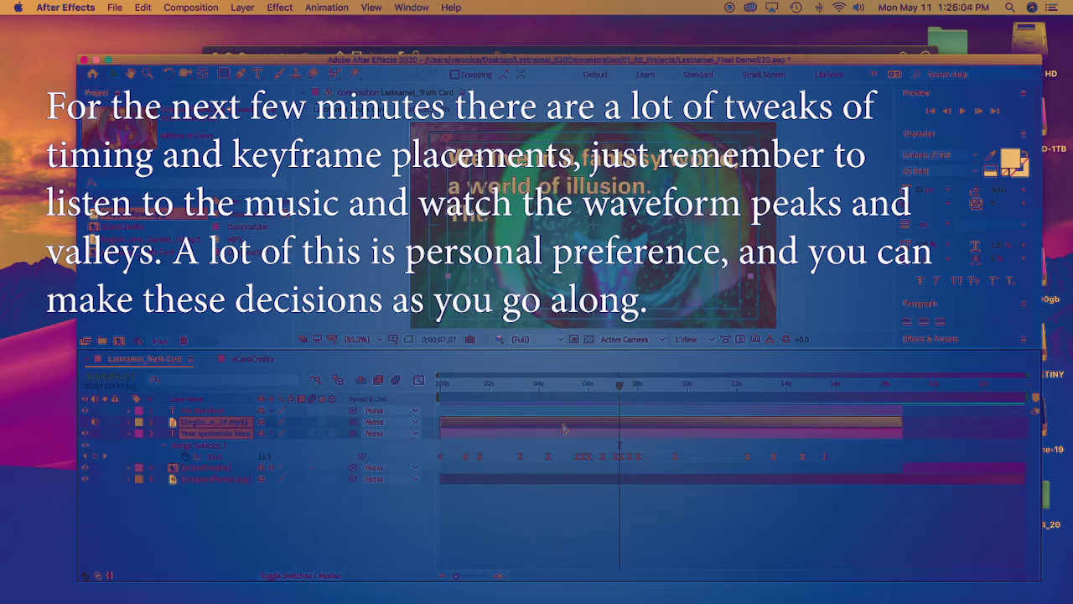
{"action": "key", "text": "l"}
{"action": "key", "text": "l"}
Cut the cluster of mid-quotation Start keyframes and paste it at 0;00;10;03 to match the music
{"action": "left_click_drag", "start_coordinate": [619, 388], "coordinate": [662, 390]}
{"action": "left_click_drag", "start_coordinate": [664, 505], "coordinate": [636, 520]}
{"action": "left_click_drag", "start_coordinate": [662, 386], "coordinate": [689, 388]}
{"action": "key", "text": "super+x"}
{"action": "key", "text": "super+v"}
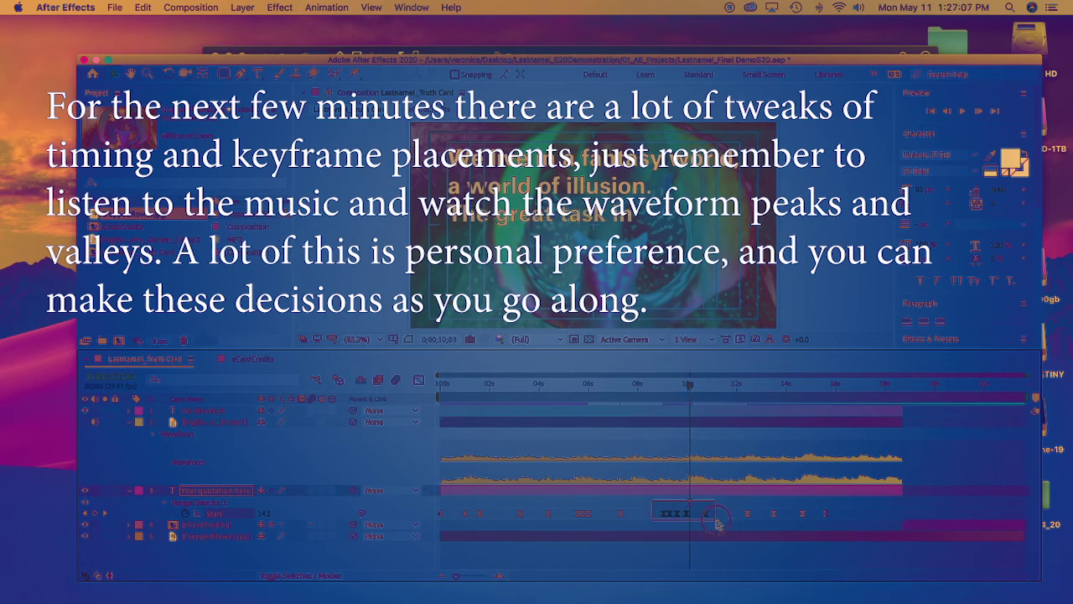
{"action": "left_click_drag", "start_coordinate": [701, 514], "coordinate": [715, 516]}
{"action": "key", "text": "k"}
{"action": "key", "text": "k"}
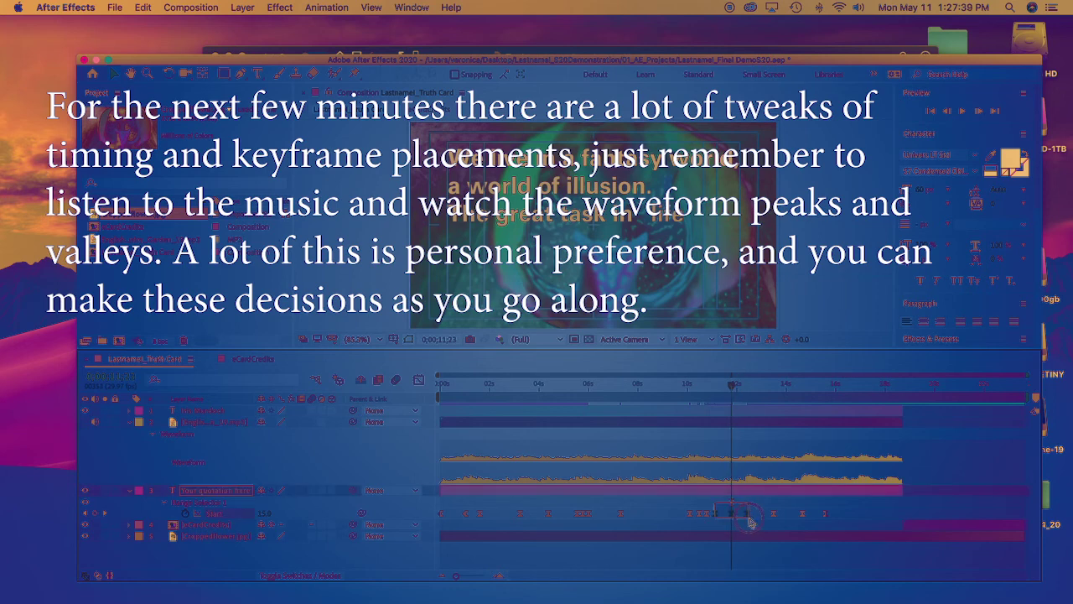
Play and scrub through the quotation's closing words to check their timing against the waveform
{"action": "key", "text": "space"}
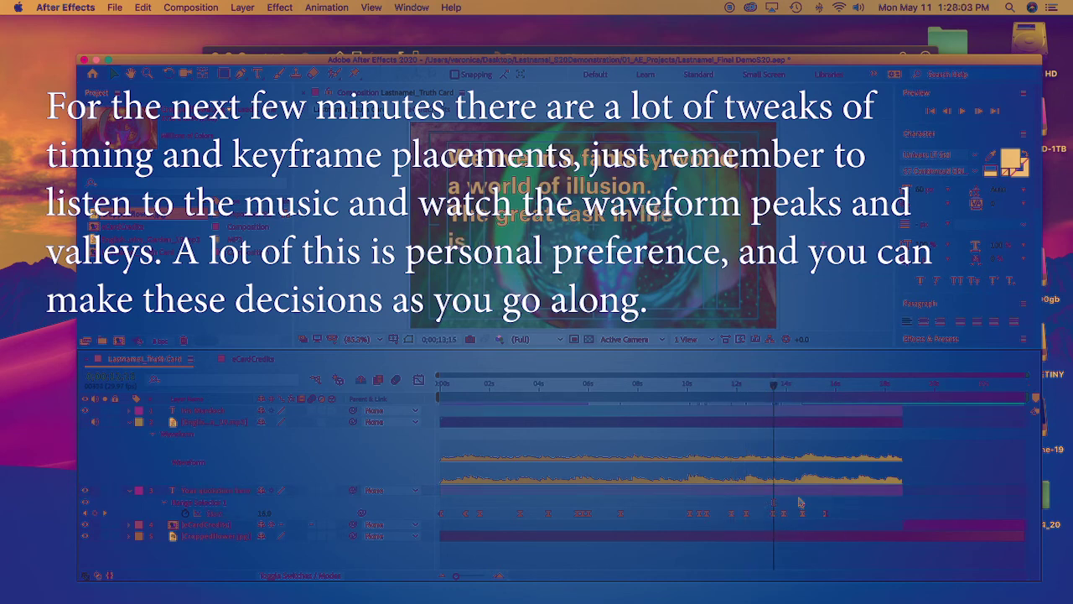
{"action": "left_click_drag", "start_coordinate": [780, 388], "coordinate": [806, 391]}
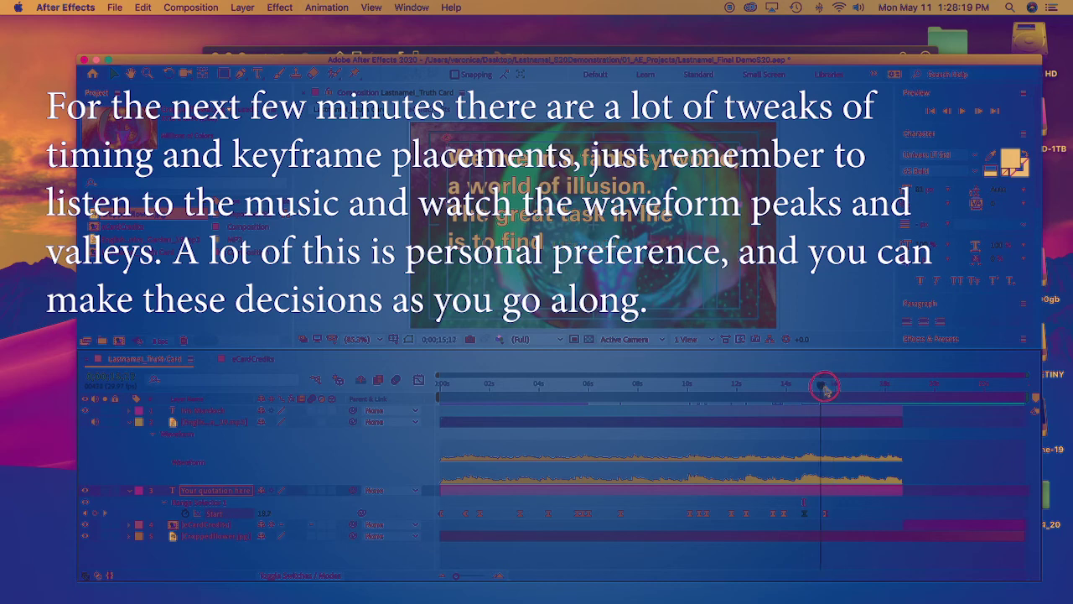
{"action": "left_click_drag", "start_coordinate": [827, 386], "coordinate": [783, 406]}
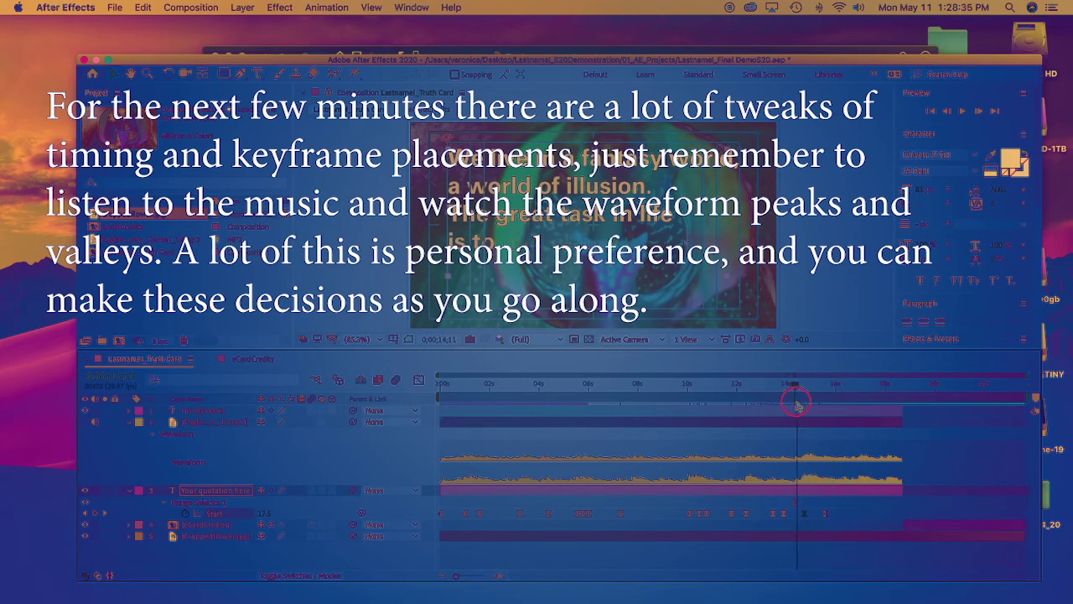
{"action": "left_click_drag", "start_coordinate": [797, 387], "coordinate": [813, 383]}
{"action": "key", "text": "space"}
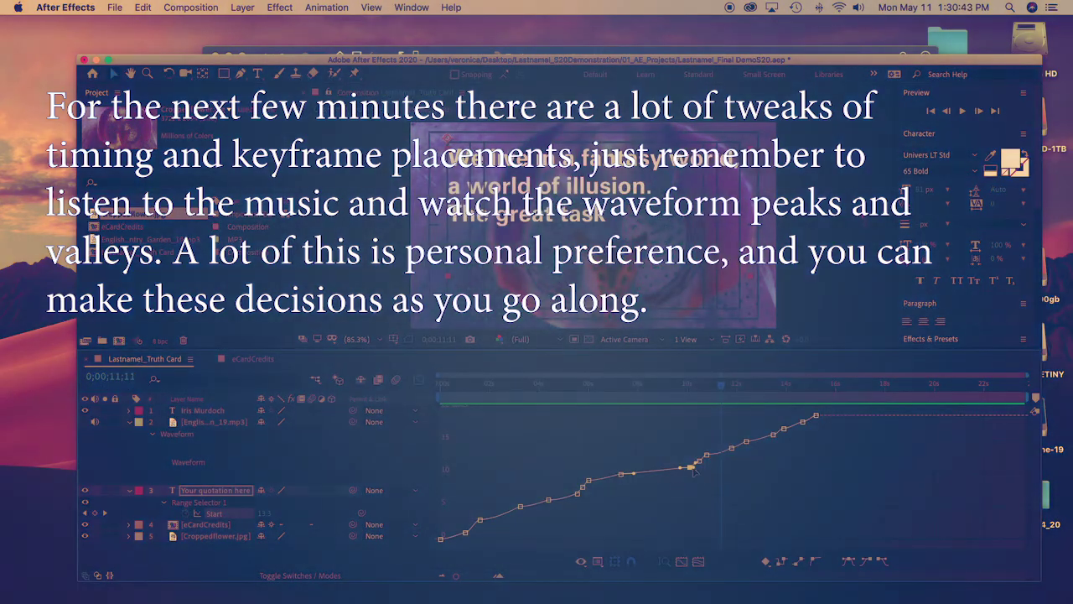
Adjust the quotation's Start curve between about 10 and 12 seconds in the Graph Editor, and return to the keyframe view
{"action": "mouse_move", "coordinate": [690, 470]}
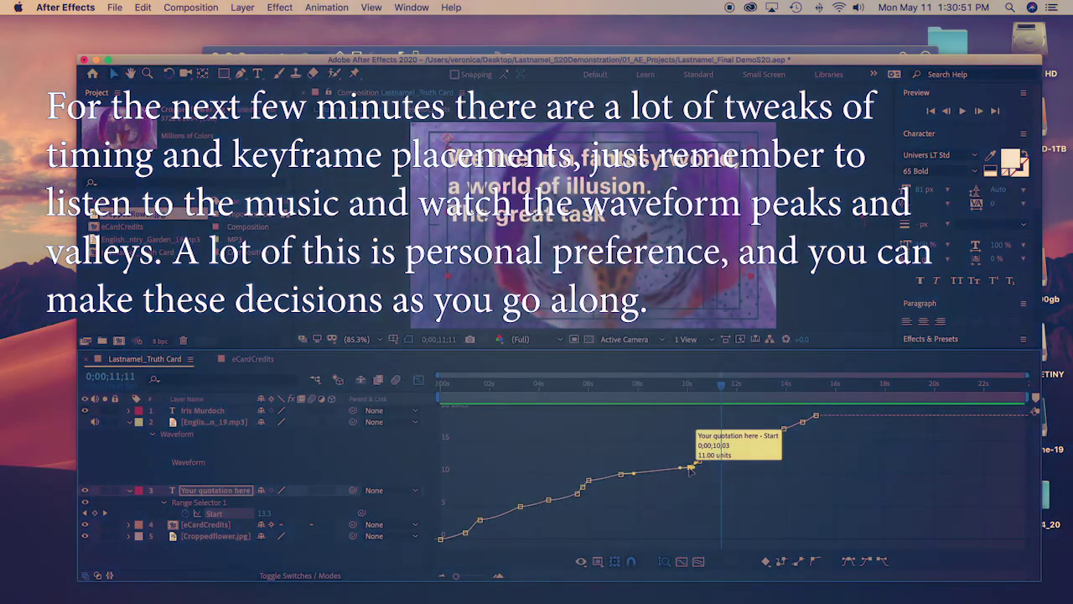
{"action": "key", "text": "equal"}
{"action": "left_click", "coordinate": [635, 527]}
{"action": "left_click_drag", "start_coordinate": [636, 527], "coordinate": [740, 487]}
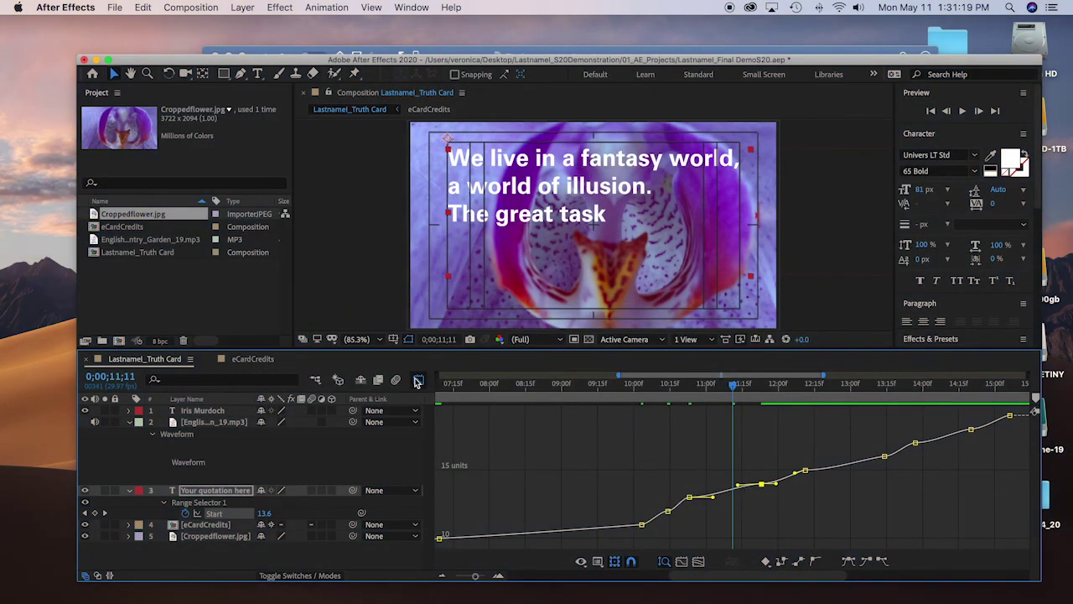
{"action": "left_click", "coordinate": [419, 381]}
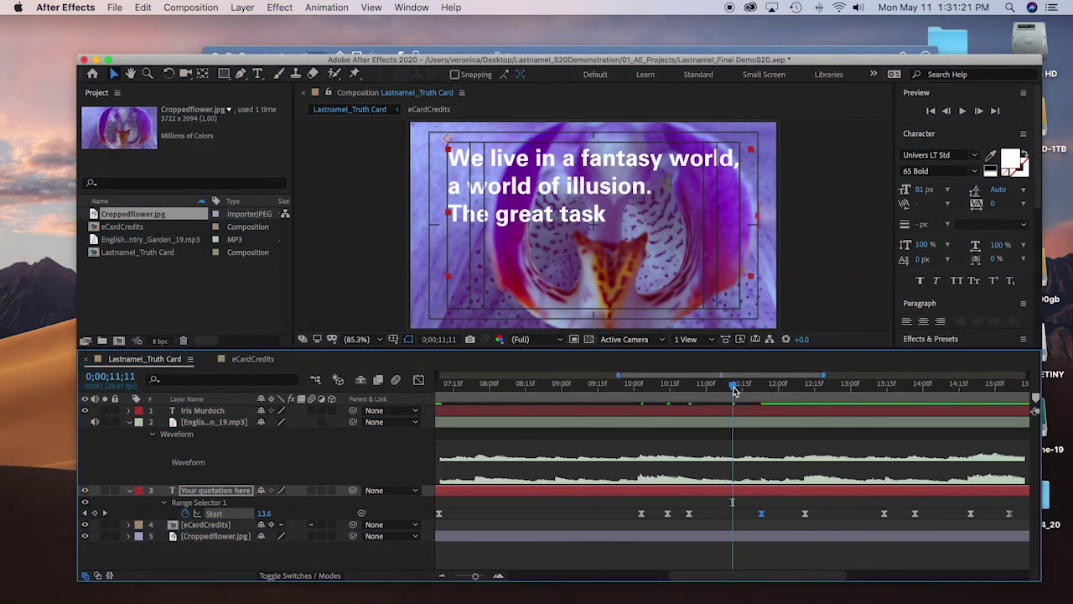
Preview the retimed quotation from 0;00;09;15 through the credits, and save the project
{"action": "left_click_drag", "start_coordinate": [734, 388], "coordinate": [598, 386]}
{"action": "key", "text": "space"}
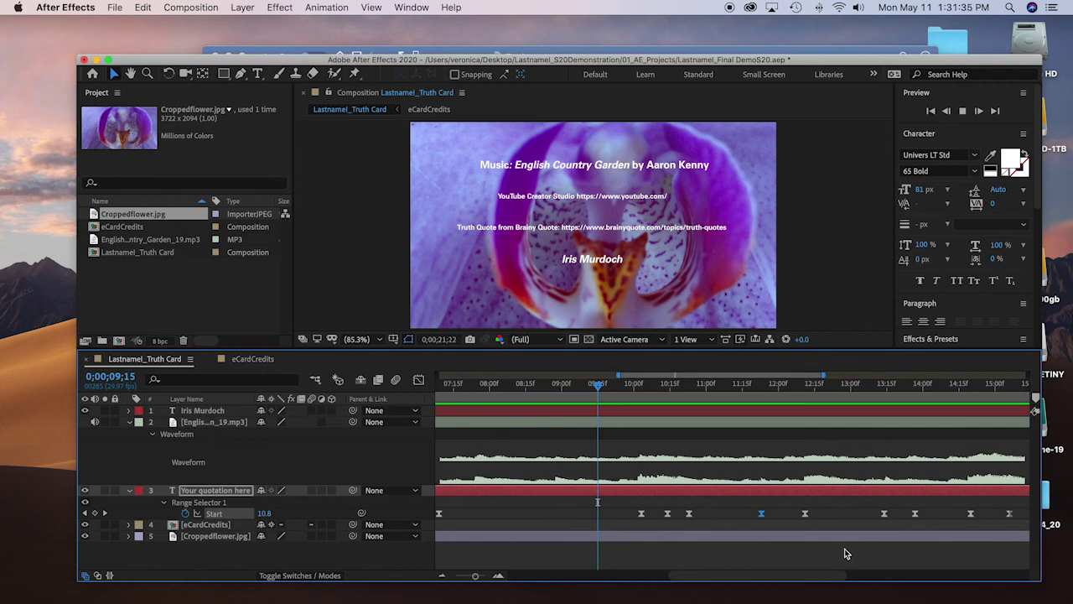
{"action": "key", "text": "space"}
{"action": "key", "text": "super+s"}
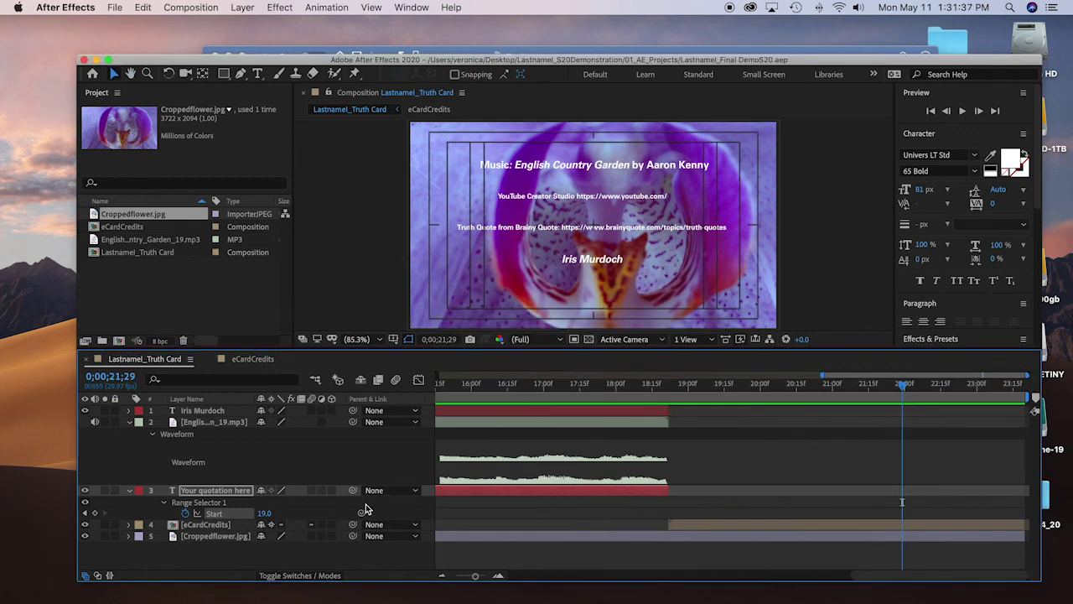
Show the composition's full duration in the timeline with the playhead at 0;00;04;05, and open the composition commands
{"action": "left_click_drag", "start_coordinate": [905, 388], "coordinate": [266, 371]}
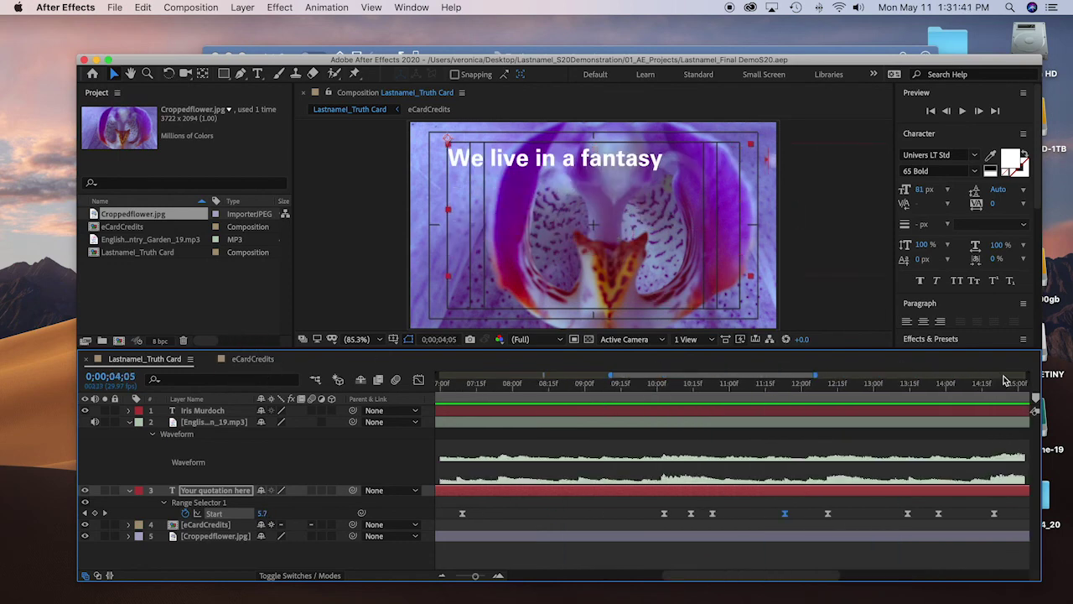
{"action": "left_click_drag", "start_coordinate": [475, 578], "coordinate": [439, 580]}
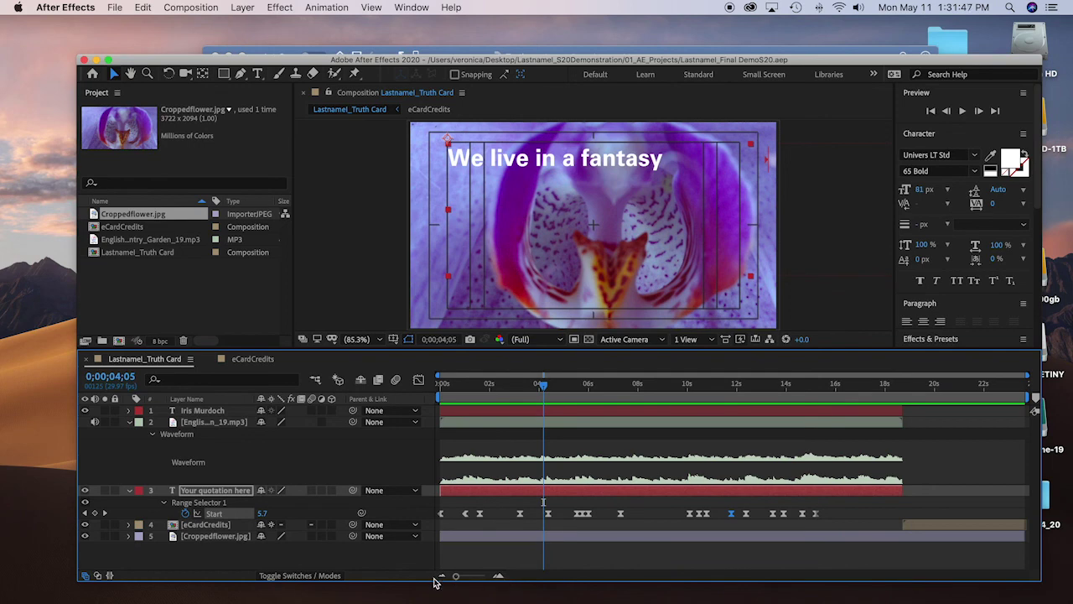
{"action": "left_click", "coordinate": [186, 7]}
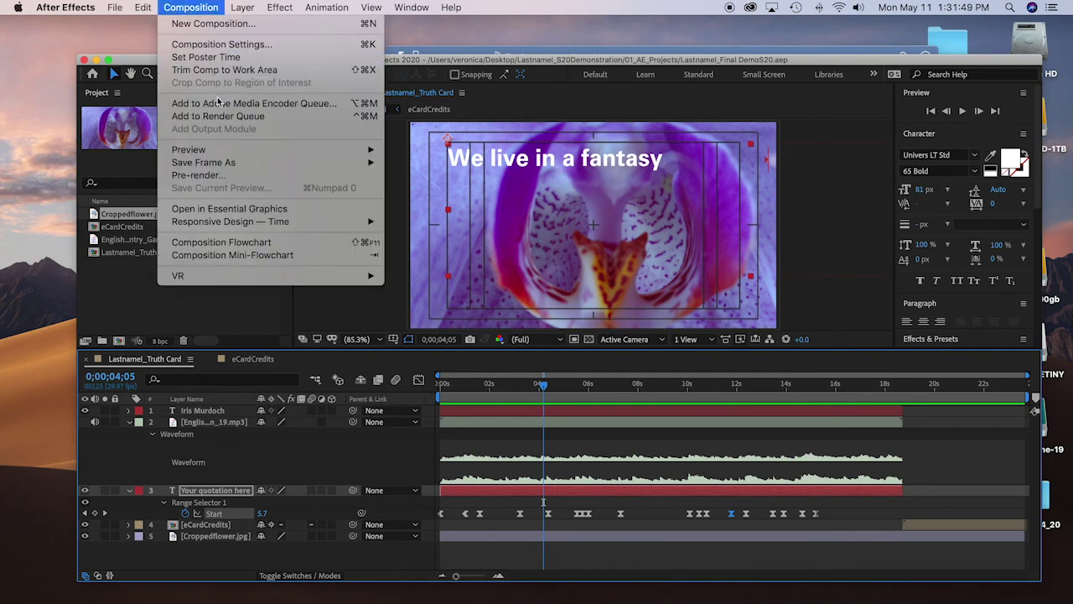